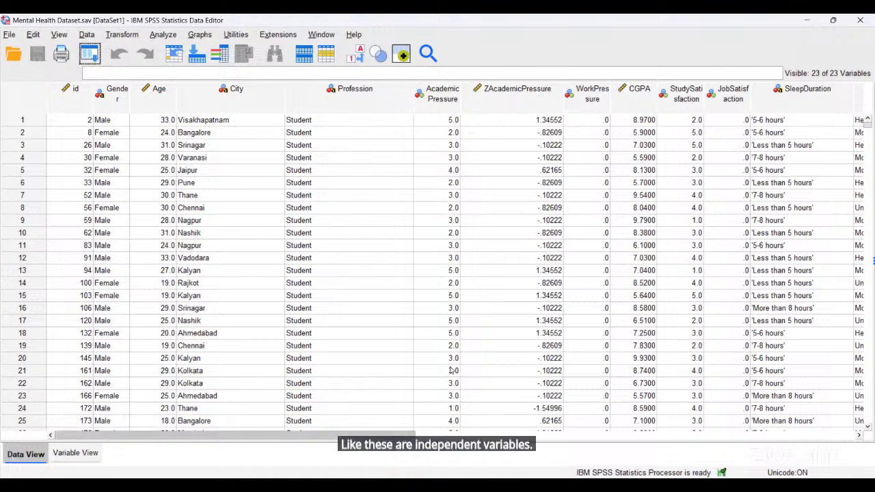
drag(292, 436, 484, 436)
drag(620, 476, 647, 472)
click(325, 96)
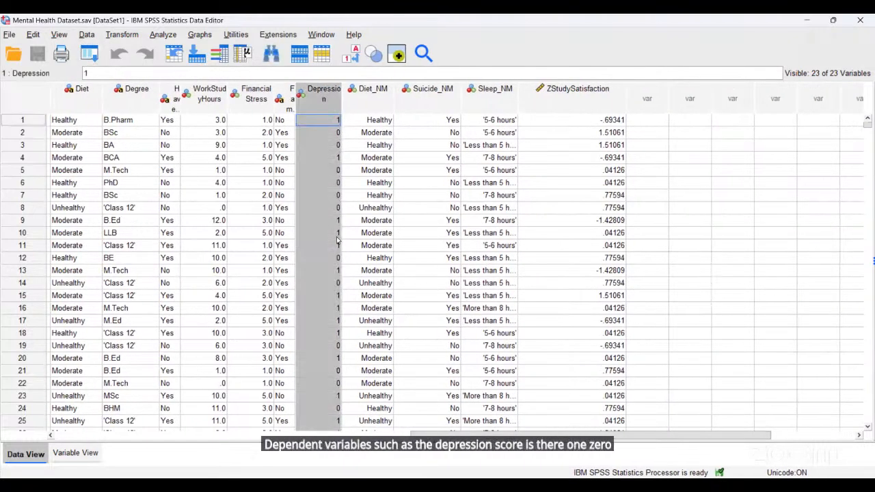
scroll(339, 239, down, 4)
scroll(327, 237, up, 3)
scroll(326, 237, up, 1)
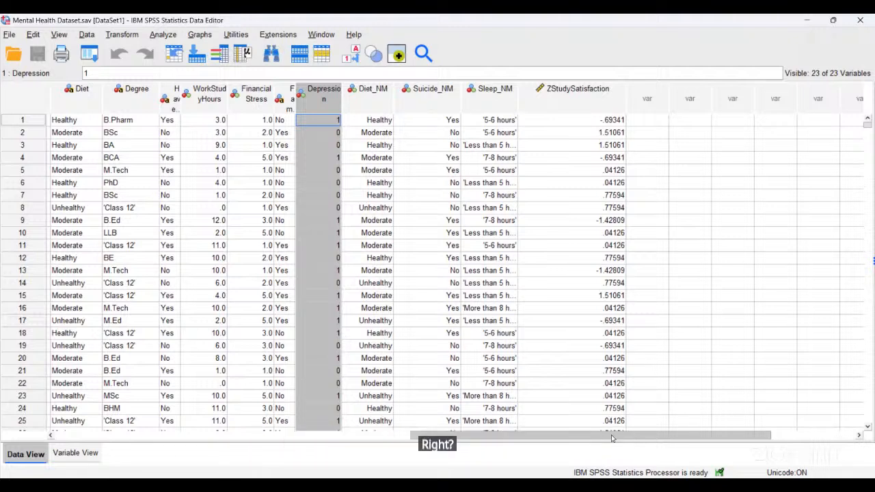
mouse_move(612, 438)
mouse_down()
mouse_move(628, 436)
mouse_move(606, 440)
mouse_up()
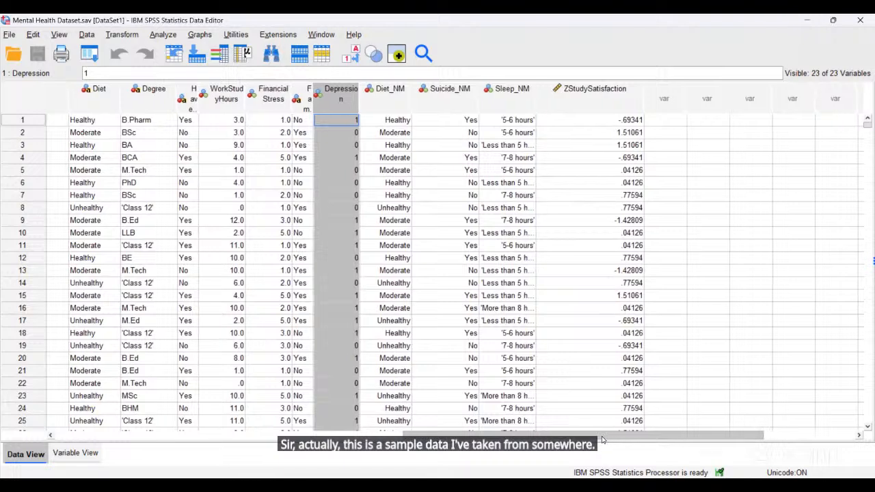
drag(606, 440, 605, 439)
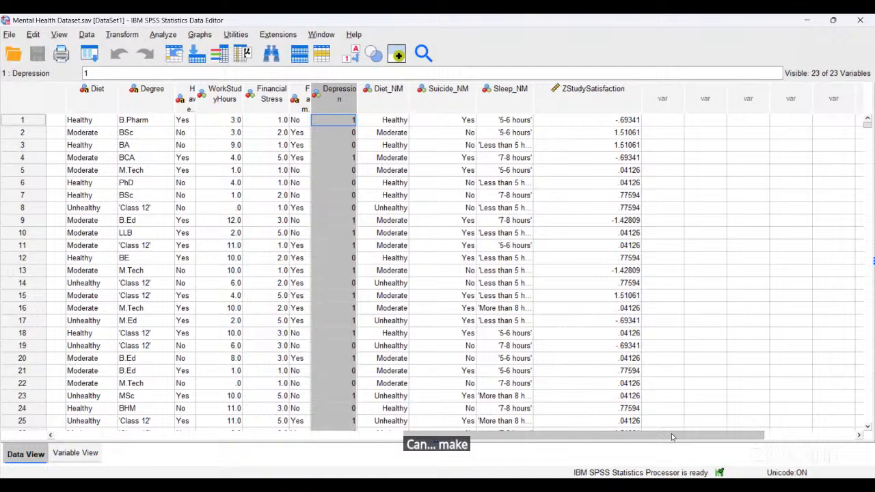
drag(671, 434, 543, 438)
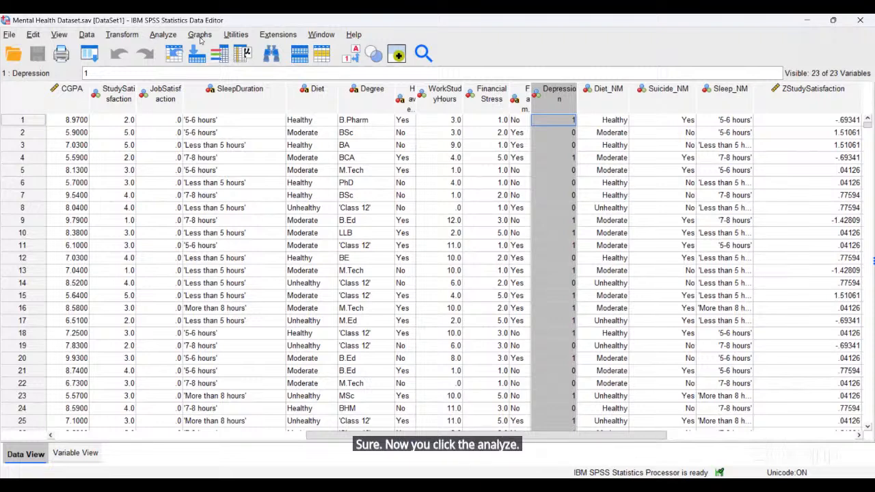
- Open the Binary Logistic regression dialog from Analyze > Regression
click(163, 36)
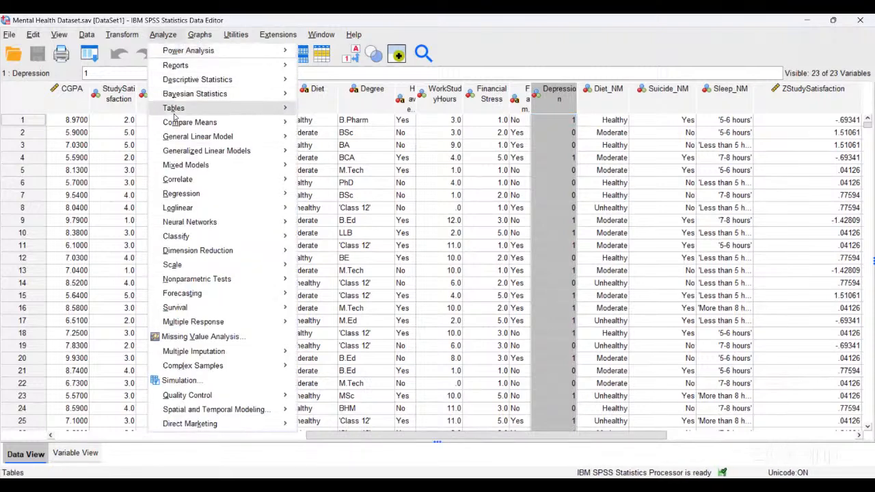
mouse_move(174, 111)
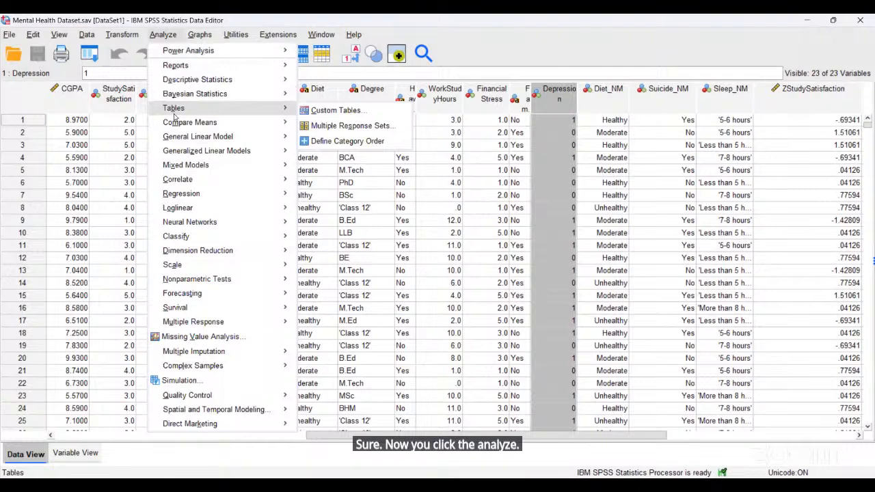
mouse_move(280, 207)
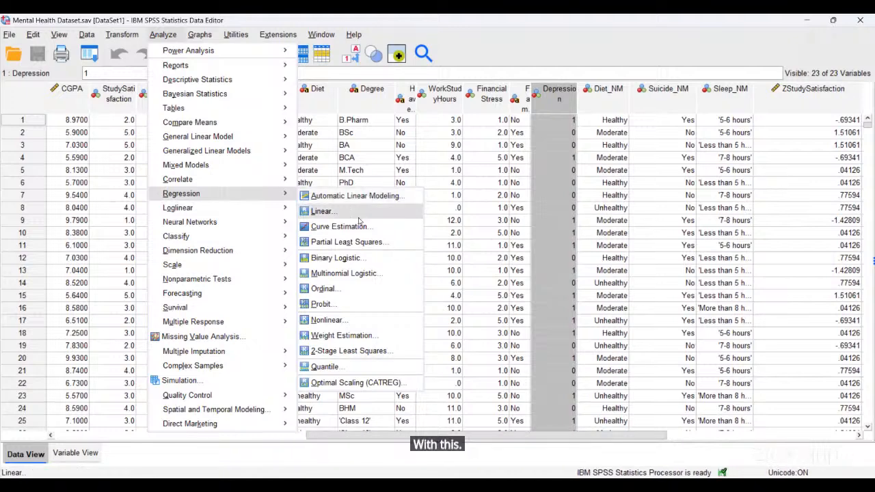
click(355, 257)
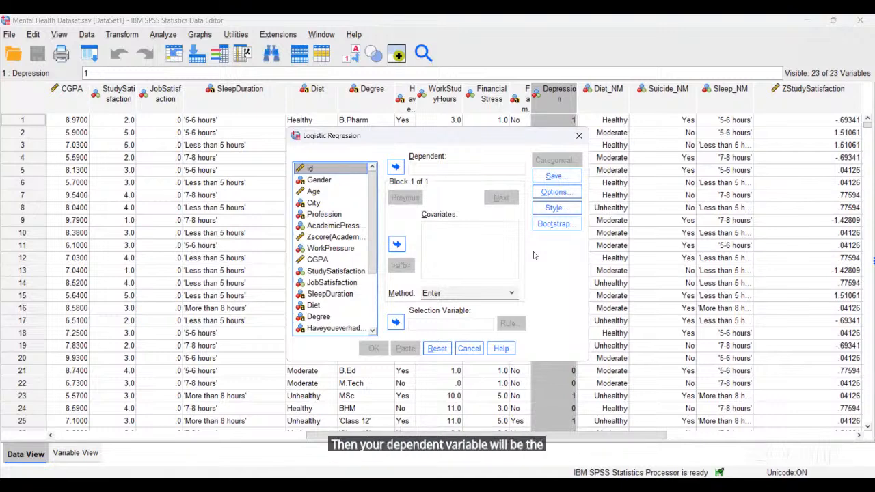
- Move Depression into the Dependent box
scroll(372, 291, down, 3)
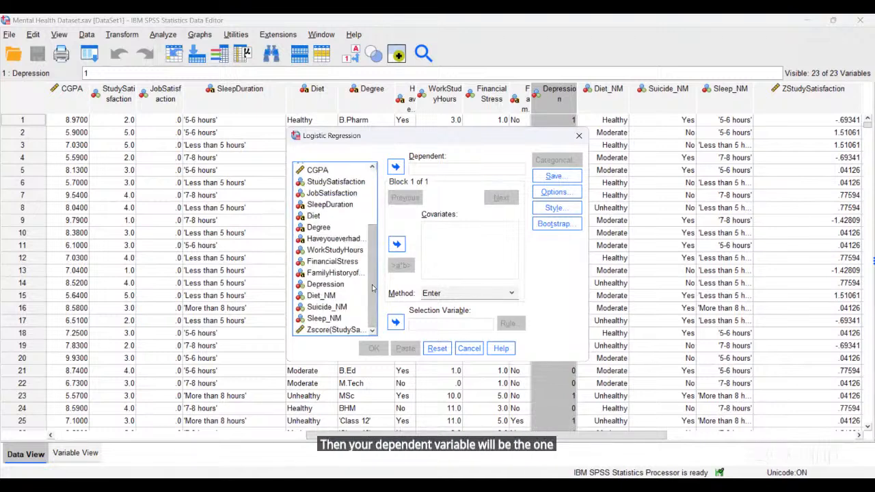
click(339, 285)
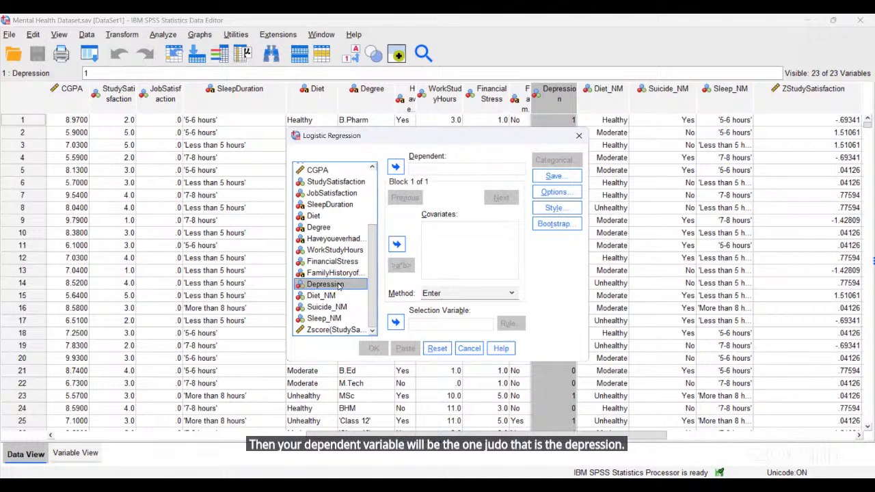
click(396, 168)
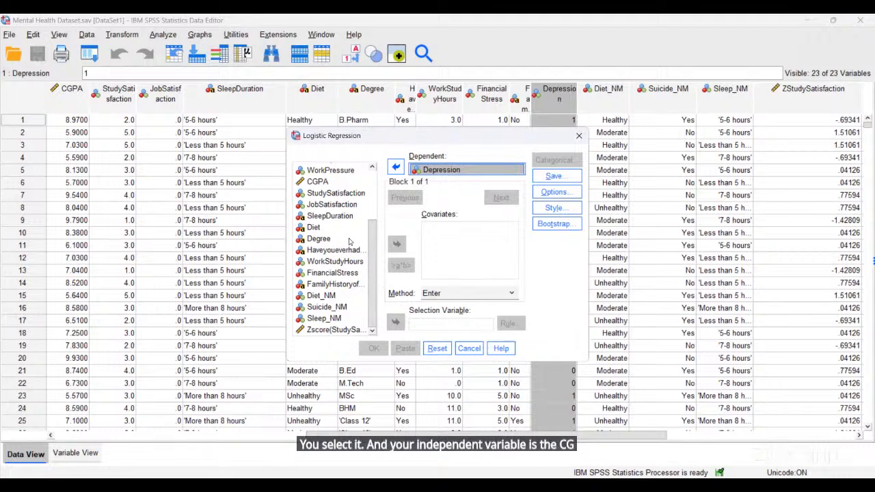
- Select AcademicPressure in the variable list as the first predictor
click(324, 181)
click(324, 180)
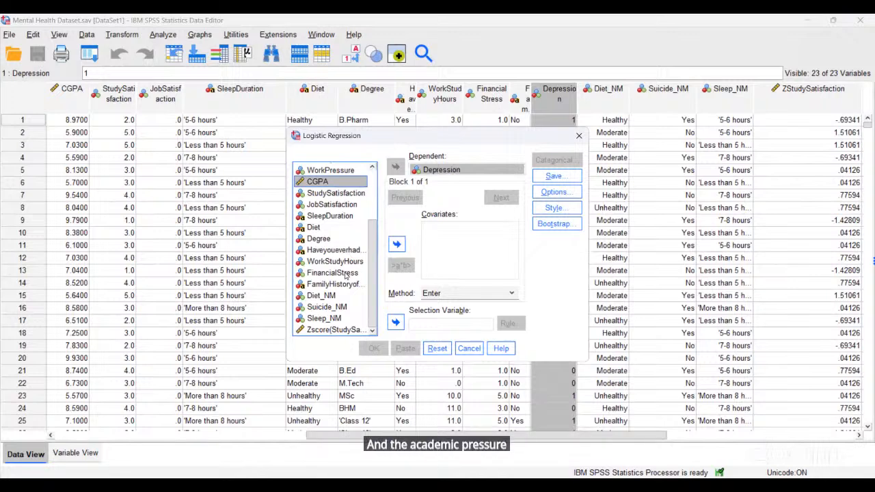
scroll(344, 272, up, 3)
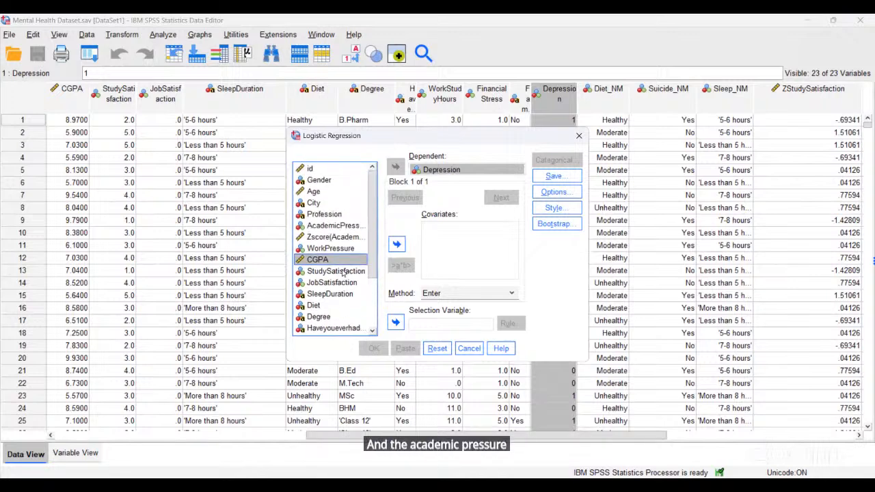
click(335, 227)
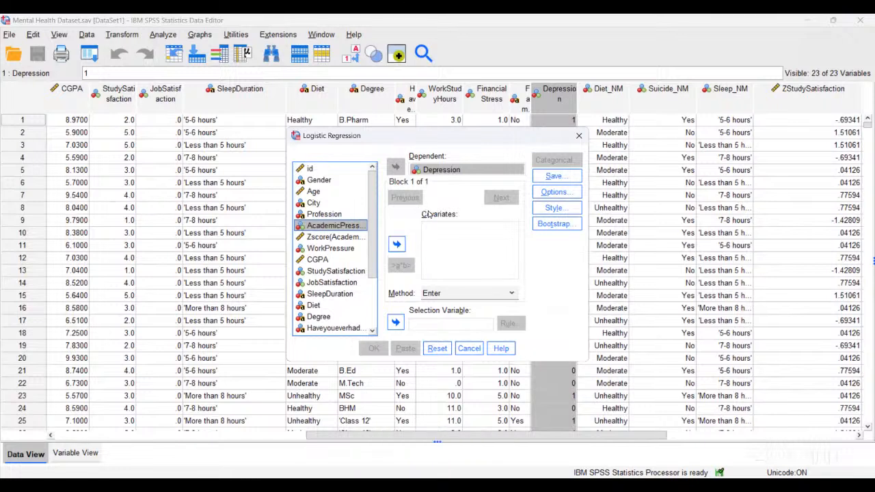
- Add AcademicPressure, WorkPressure, StudySatisfaction and JobSatisfaction as covariates
click(396, 323)
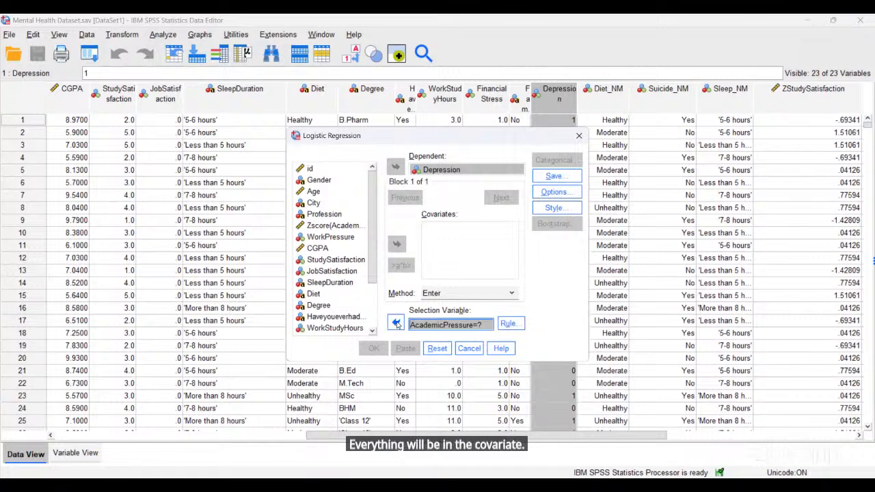
click(396, 323)
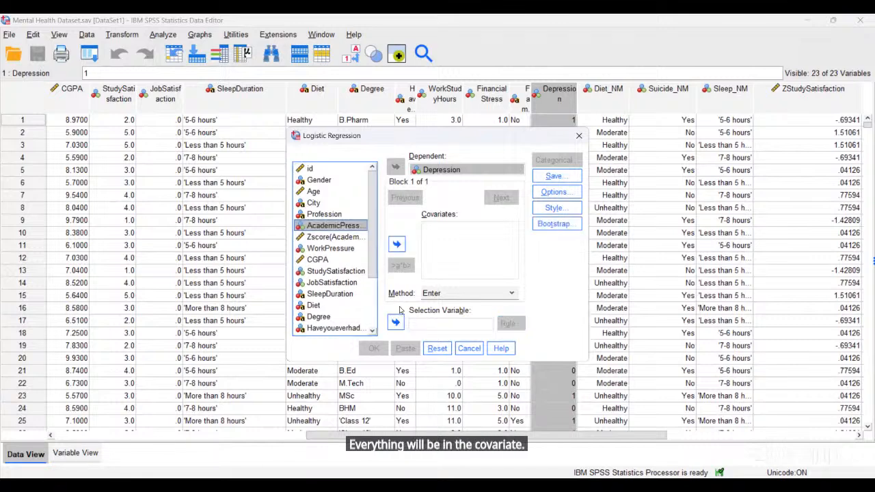
click(395, 245)
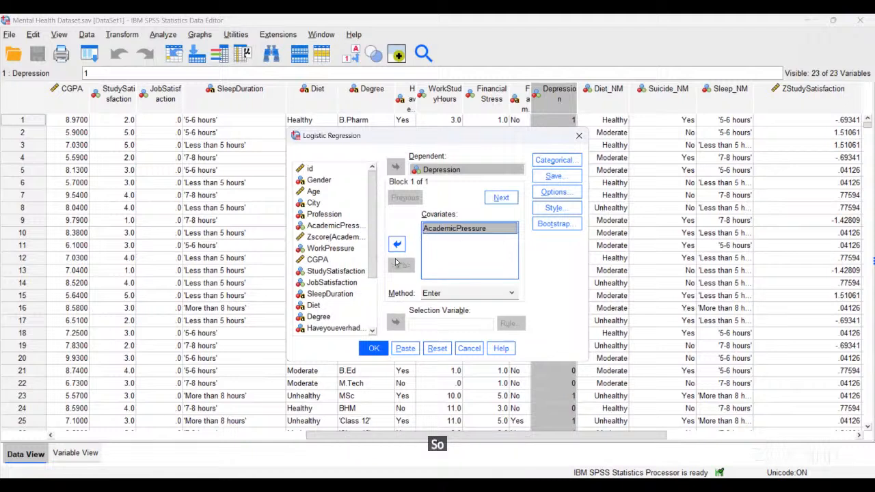
scroll(372, 237, down, 2)
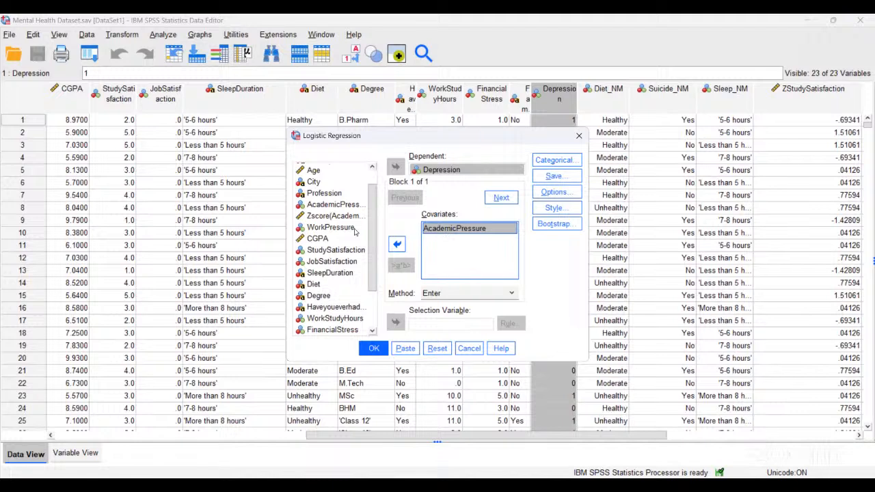
click(339, 229)
click(397, 245)
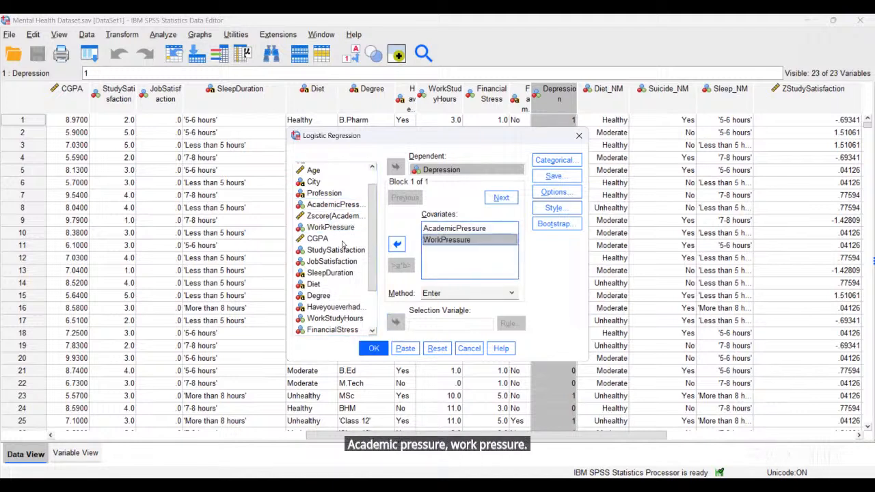
click(339, 250)
click(397, 246)
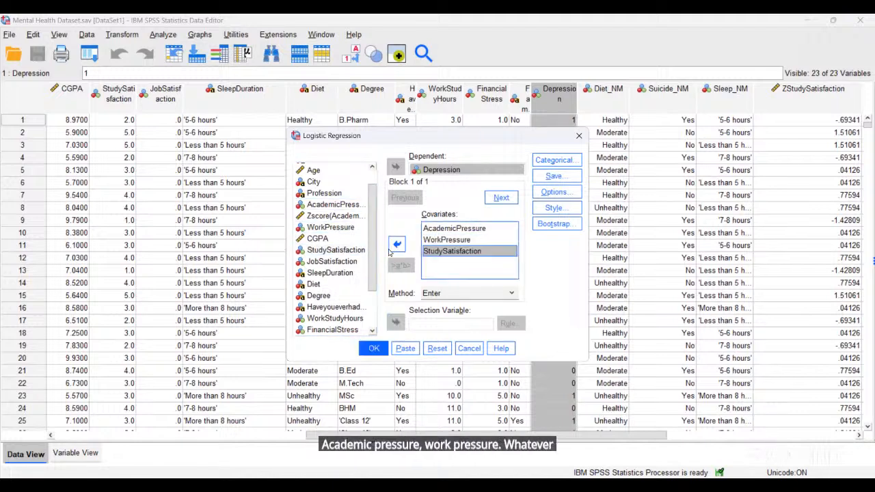
click(345, 262)
click(397, 246)
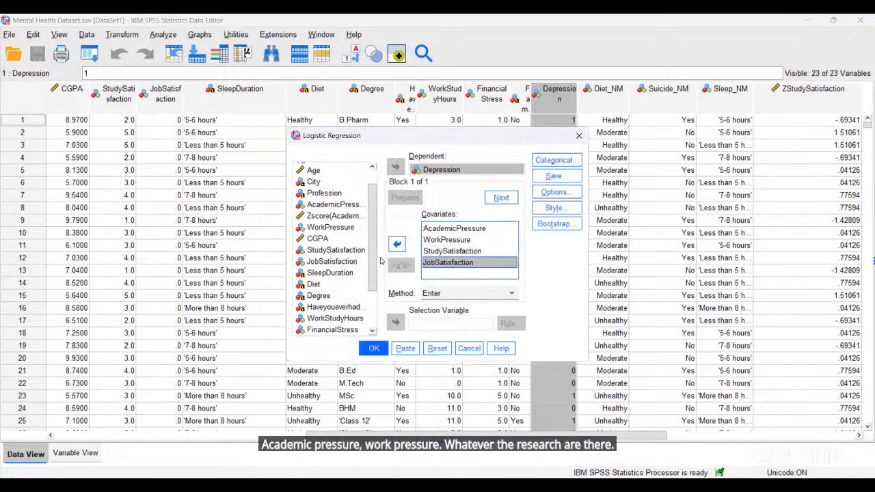
- Run the logistic regression and switch to the output Viewer
drag(376, 263, 374, 284)
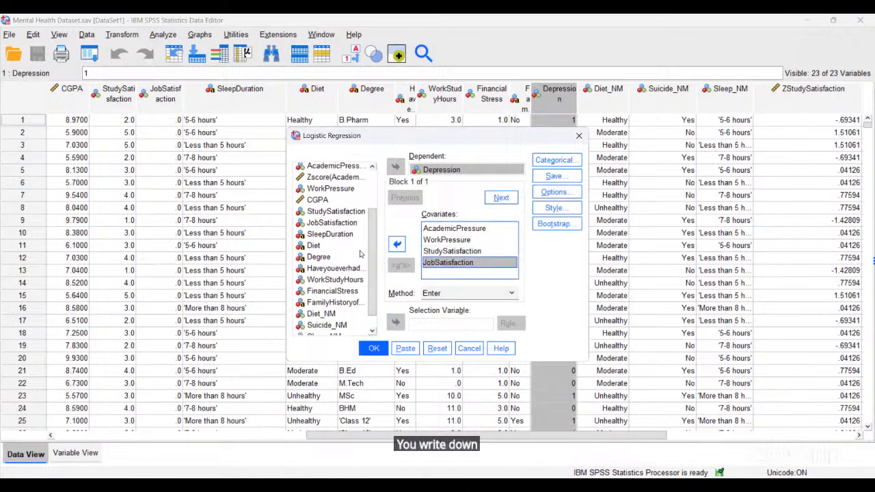
scroll(374, 253, down, 1)
drag(373, 253, 374, 264)
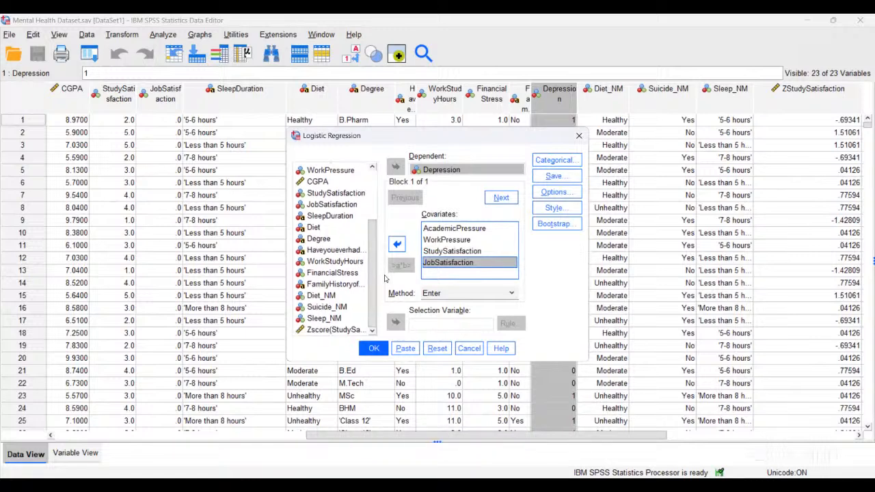
click(374, 350)
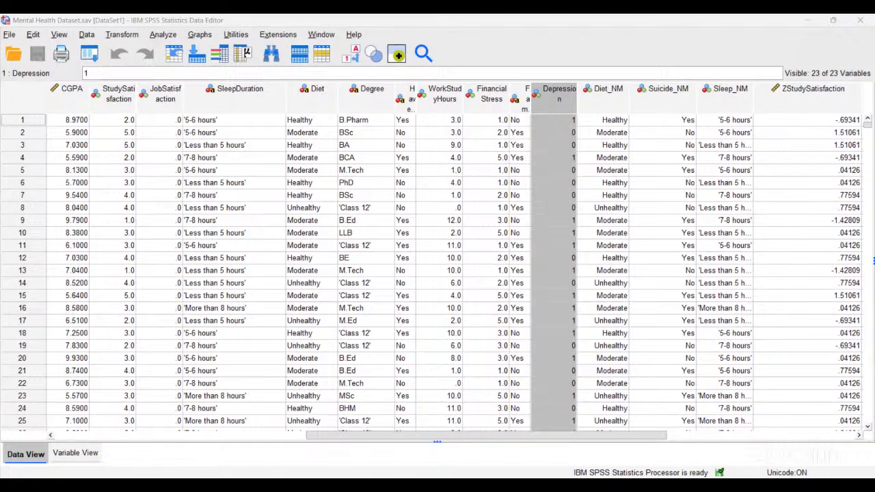
key(alt+Tab)
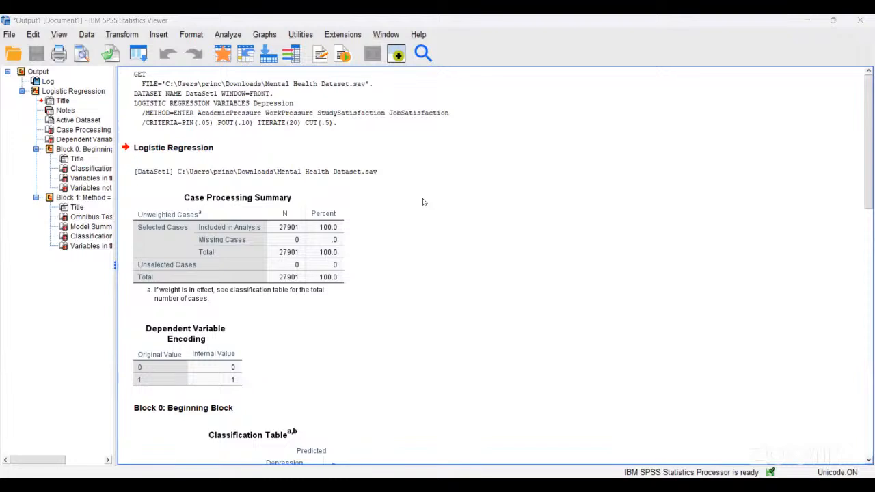
click(333, 202)
click(390, 218)
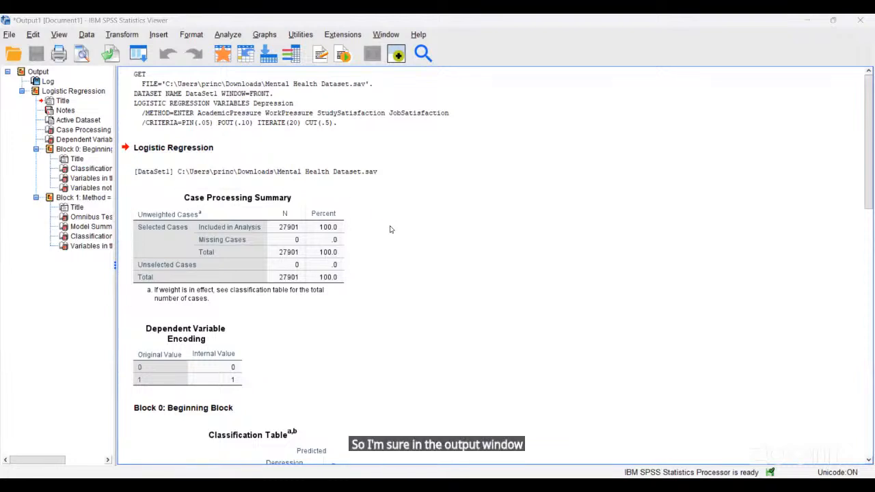
scroll(390, 229, down, 1)
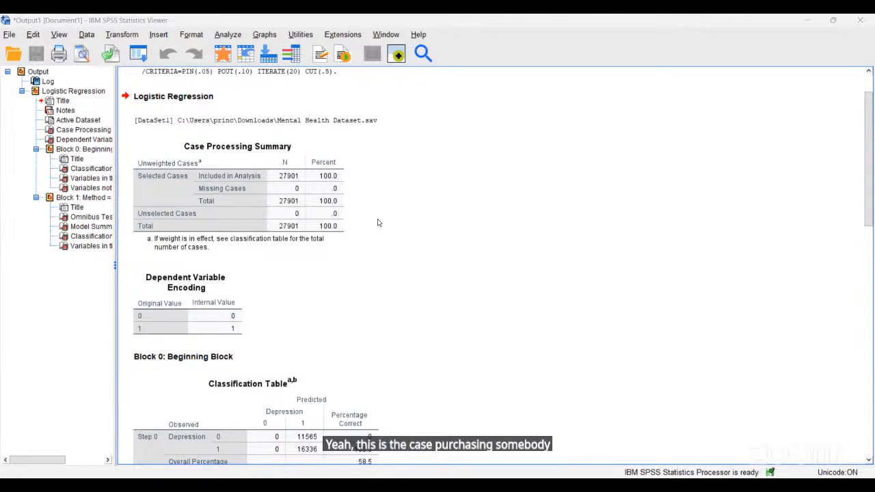
click(345, 236)
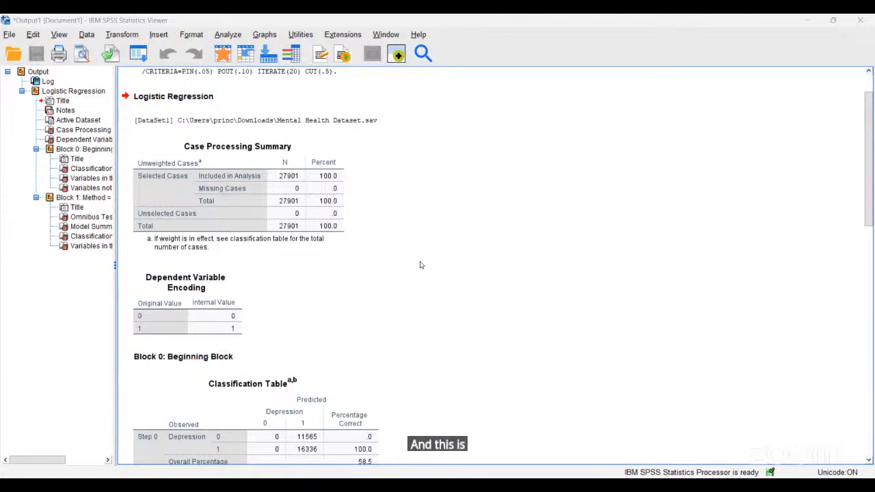
scroll(421, 266, down, 1)
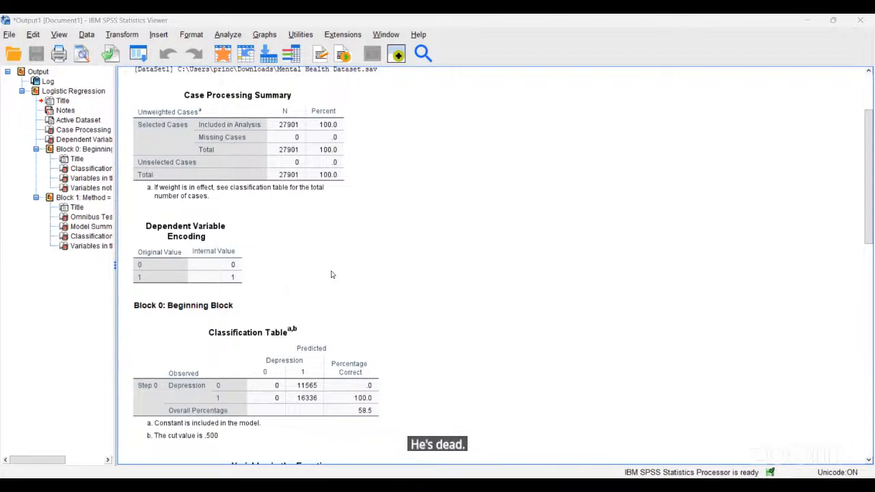
scroll(335, 273, down, 3)
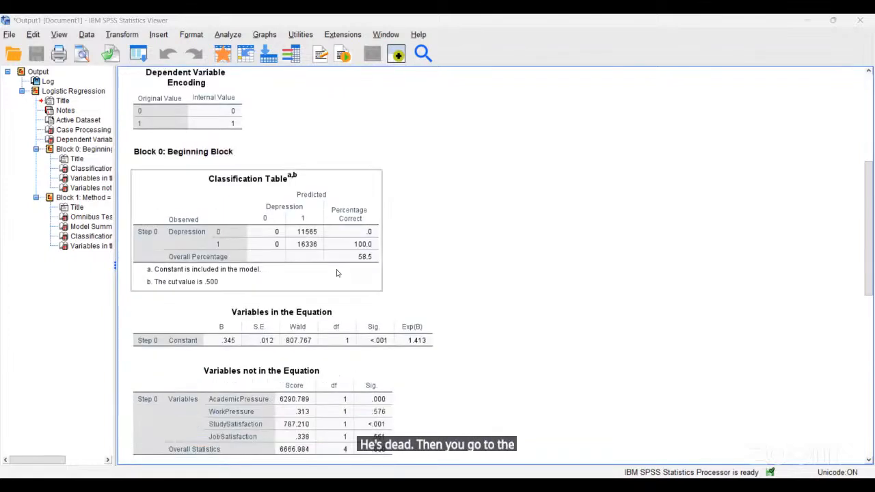
click(546, 283)
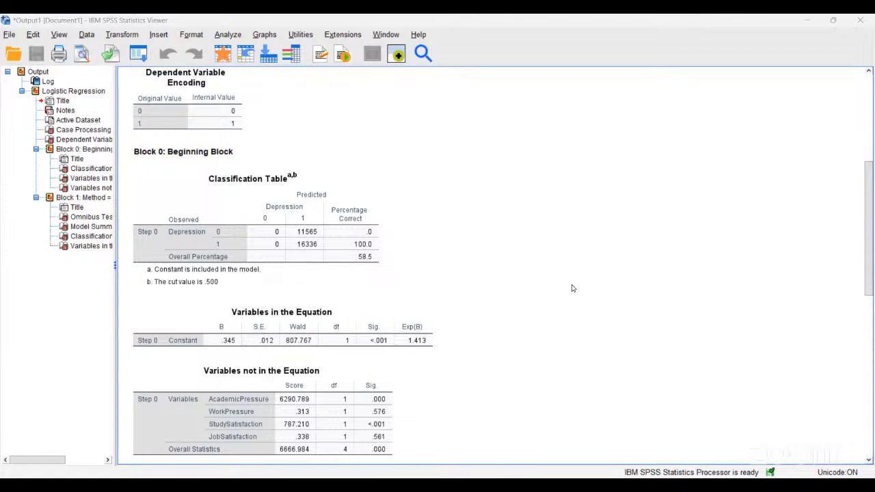
scroll(869, 239, down, 2)
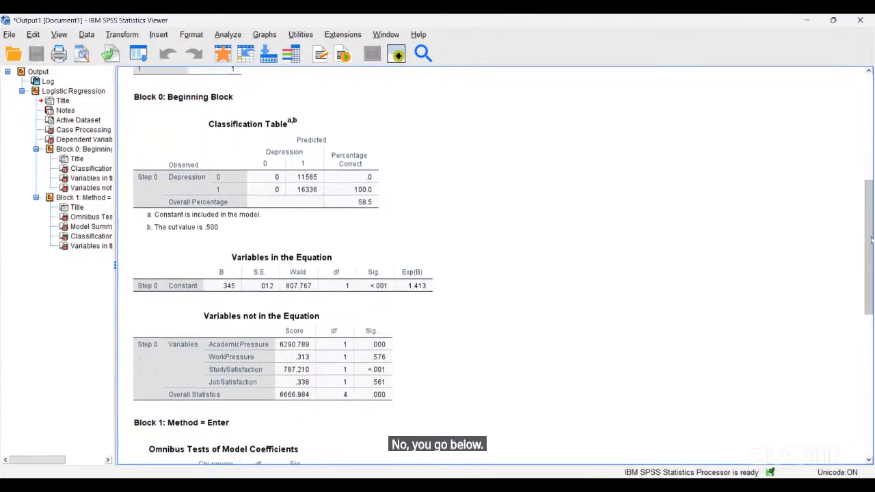
drag(871, 239, 871, 377)
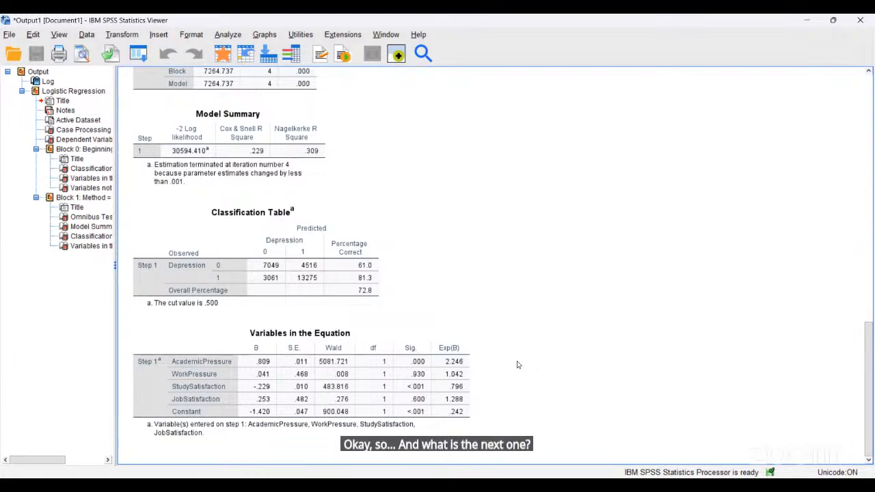
click(344, 390)
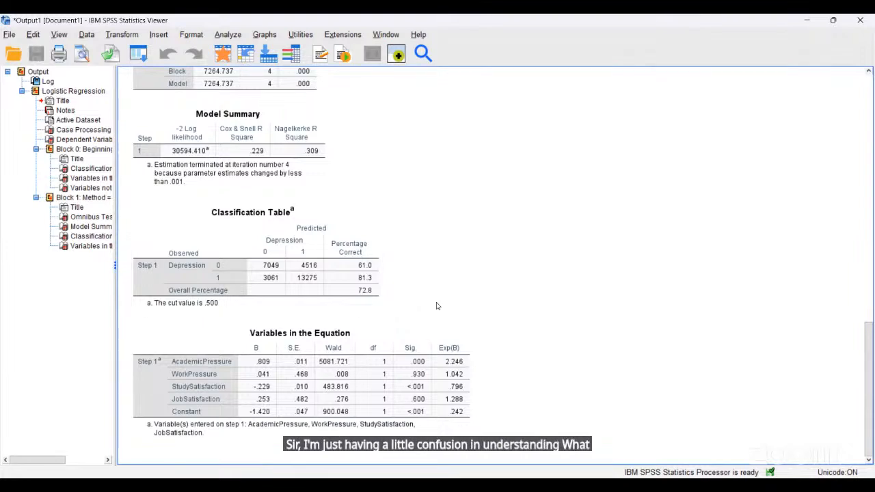
click(368, 296)
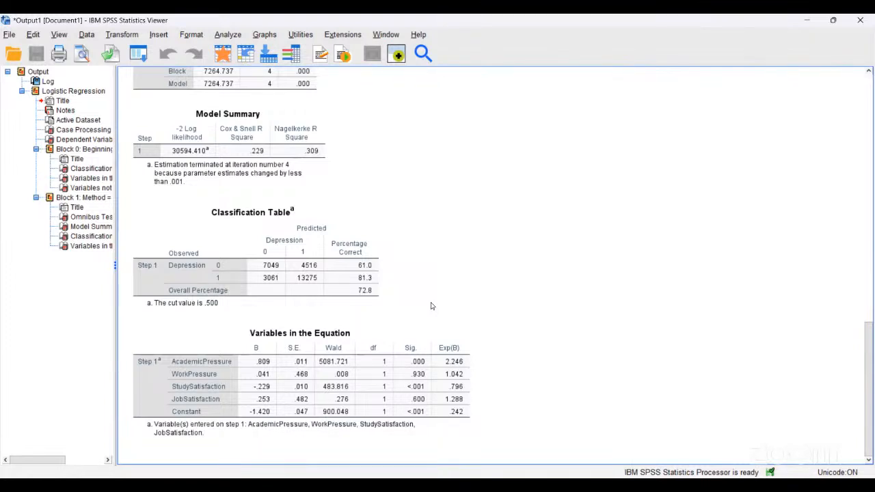
- Select the Block 1 Classification Table, then return to the Data Editor
click(363, 305)
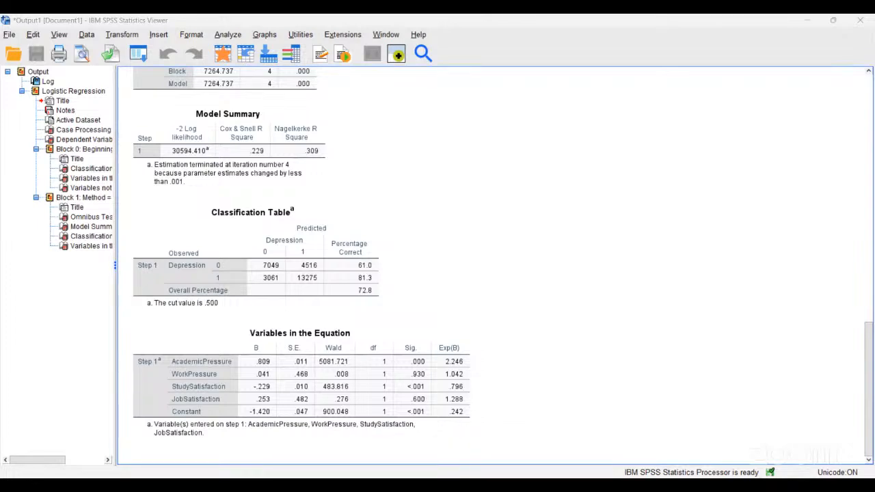
key(alt+Tab)
- Open the Multivariate dialog from Analyze > General Linear Model
click(164, 37)
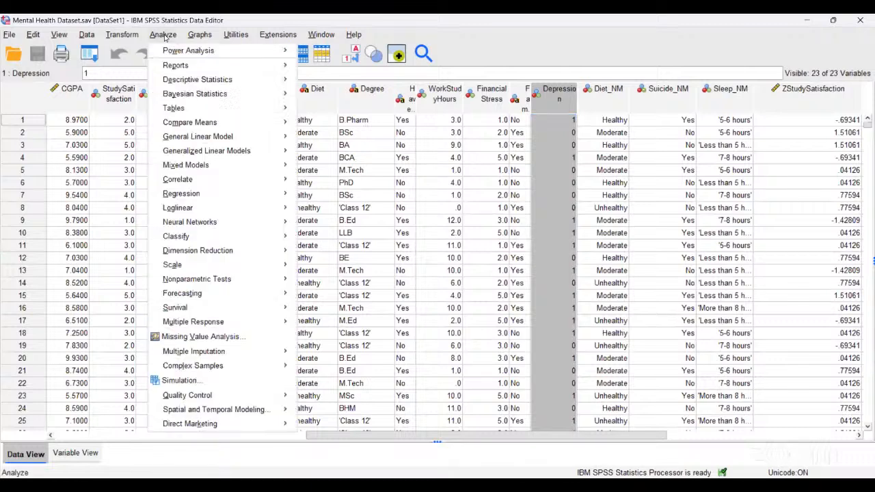
mouse_move(207, 178)
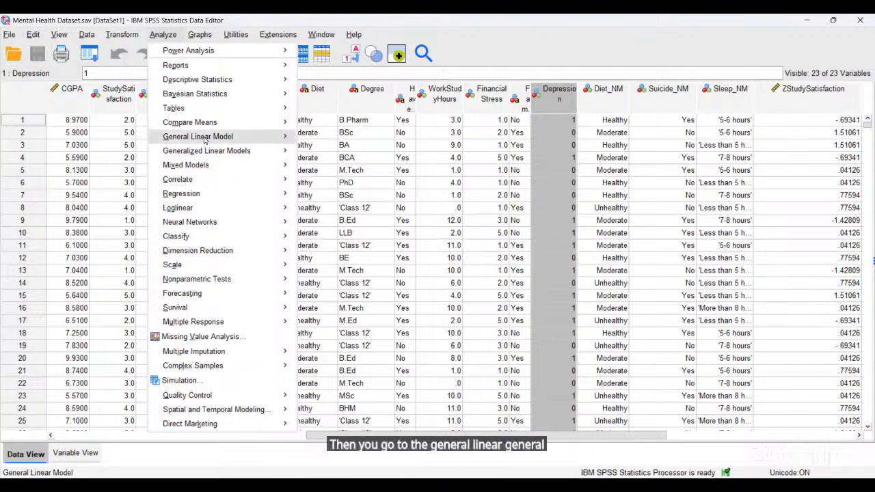
mouse_move(206, 140)
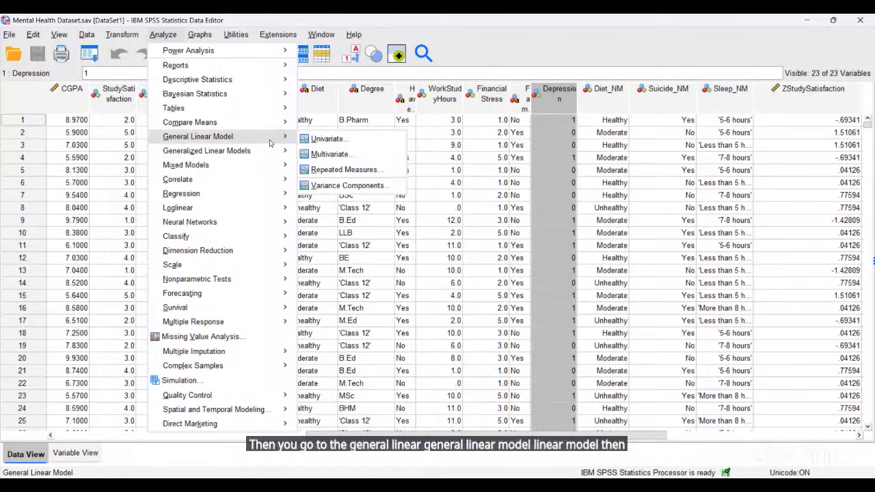
click(346, 154)
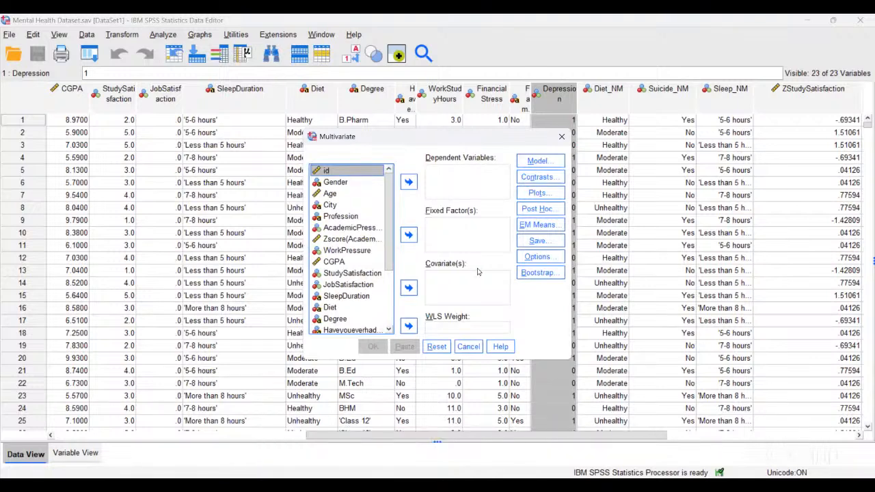
- Move Depression into Dependent Variables
scroll(368, 245, down, 3)
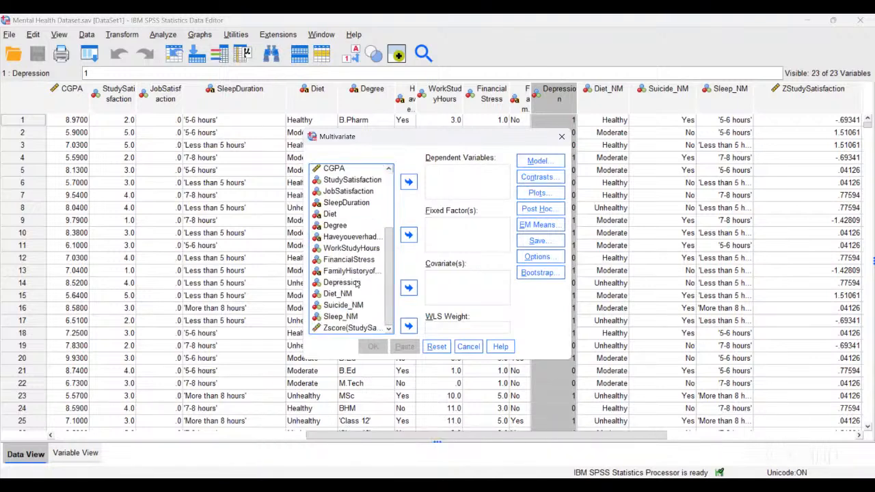
click(356, 283)
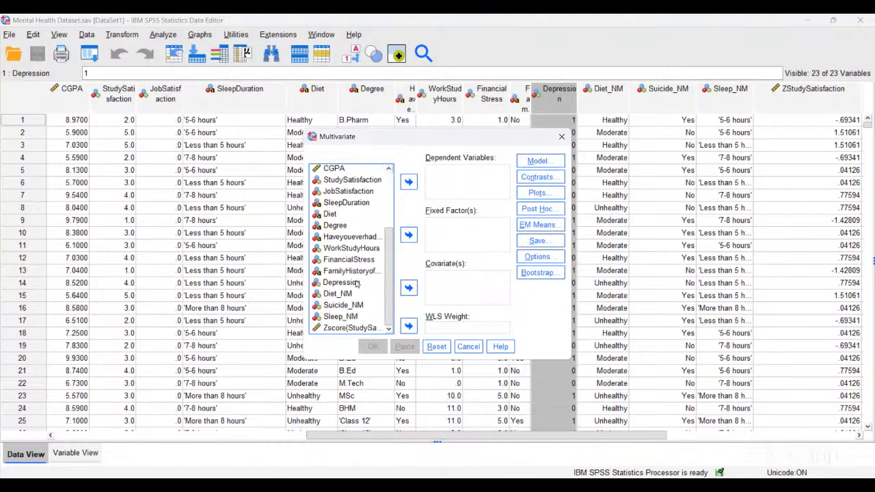
click(410, 182)
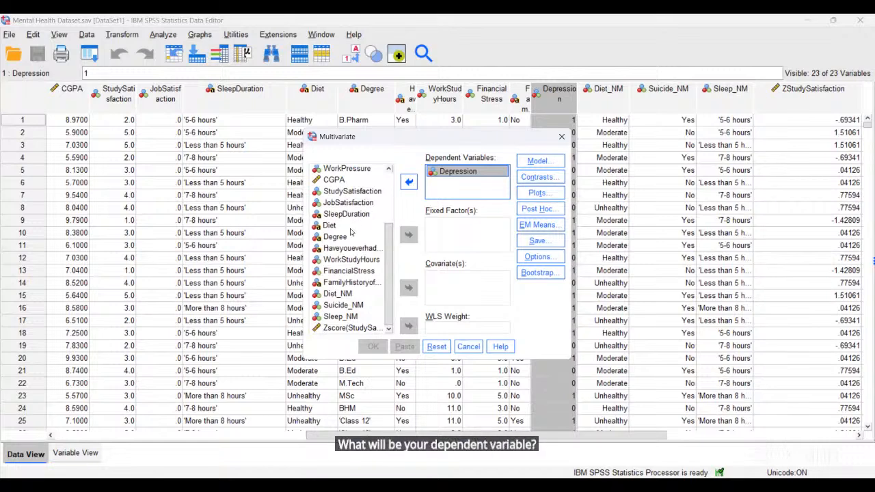
- Scroll the variable list to the top and drag the Multivariate dialog to the right
scroll(351, 232, up, 3)
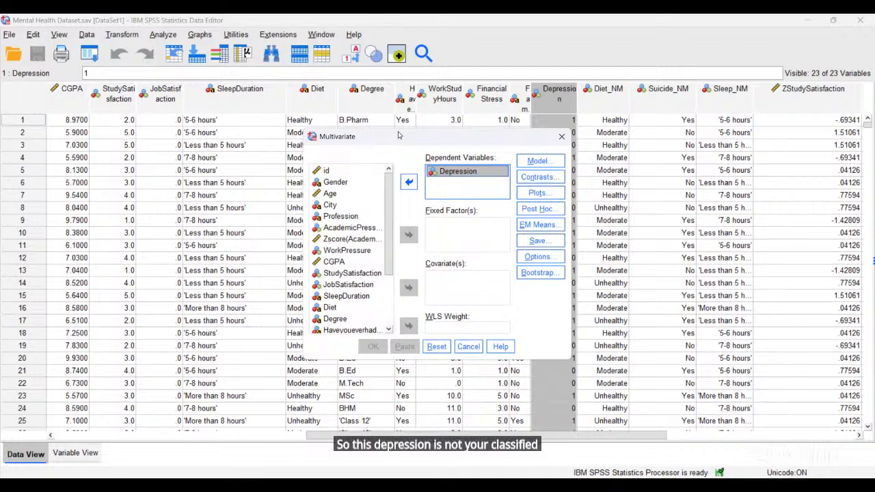
drag(393, 137, 680, 123)
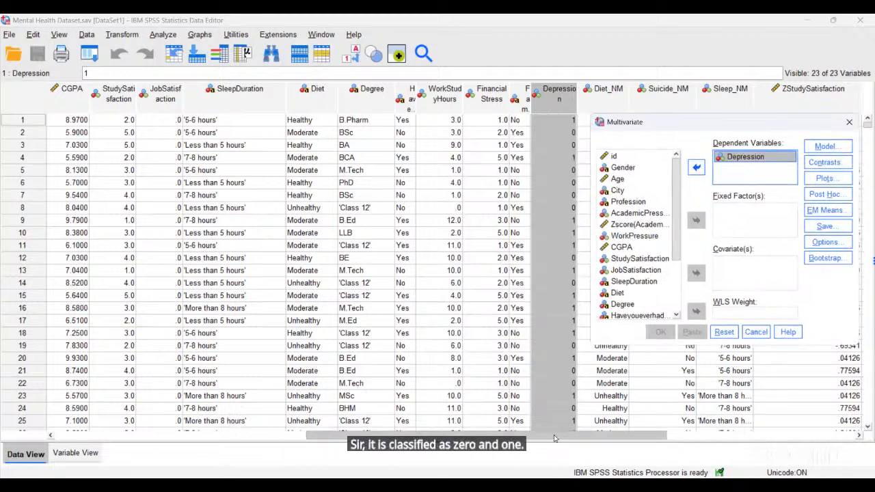
- Move the dialog back, then shift Depression from Dependent Variables into Fixed Factor(s)
drag(564, 438, 576, 437)
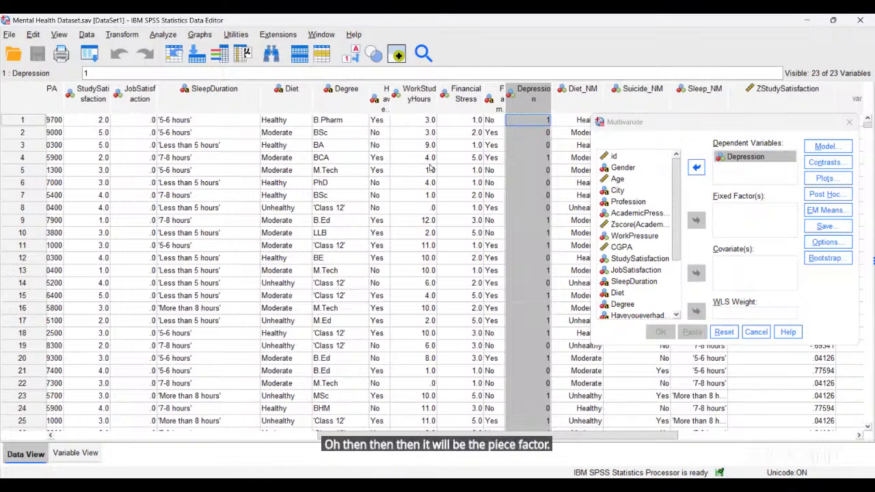
drag(676, 121, 249, 145)
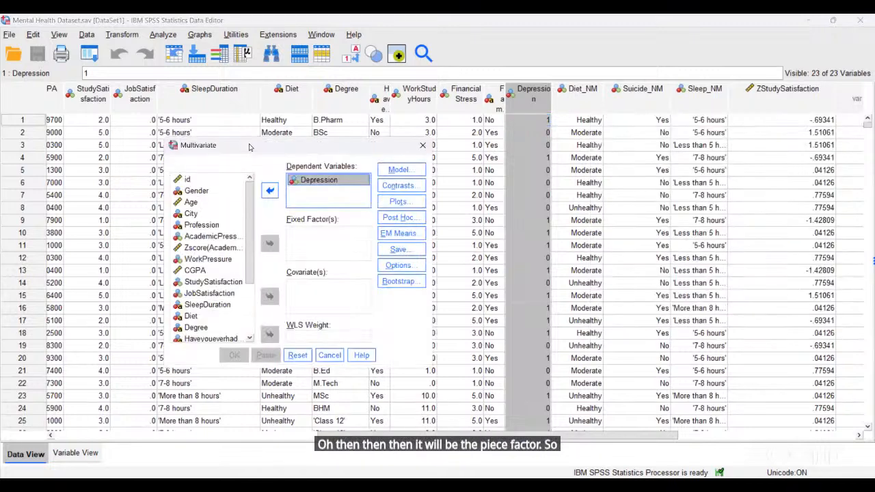
click(269, 190)
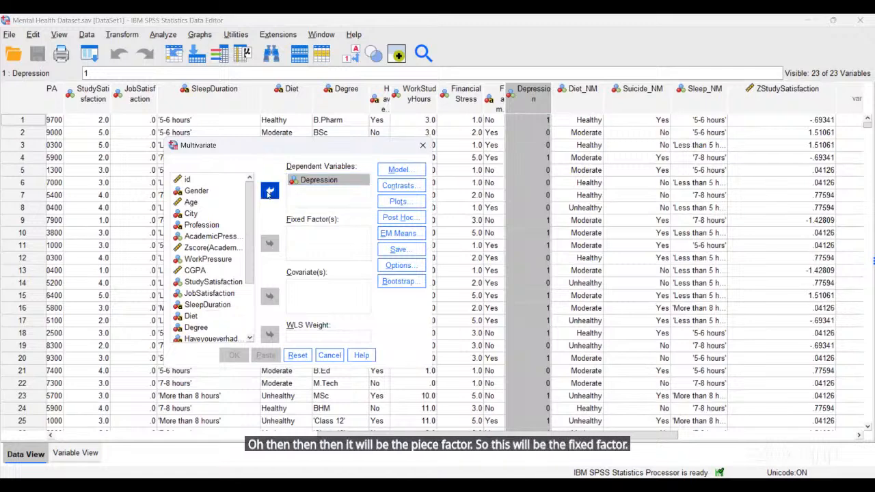
scroll(228, 273, down, 2)
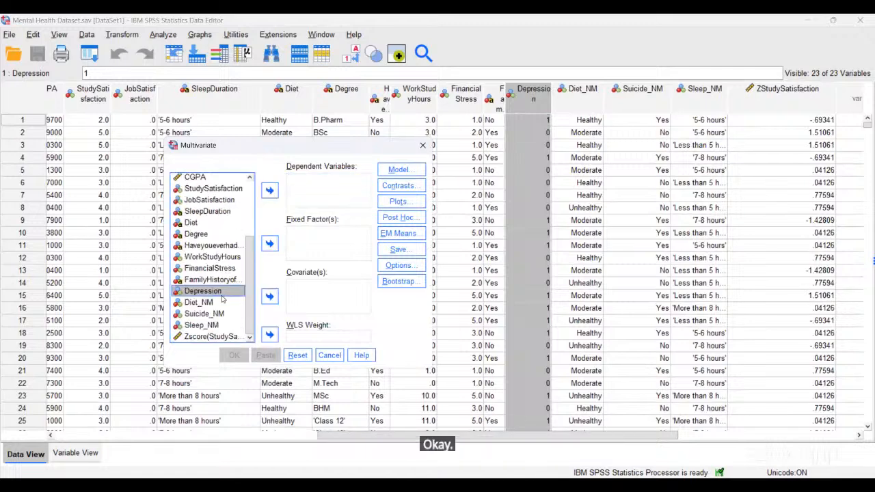
click(269, 243)
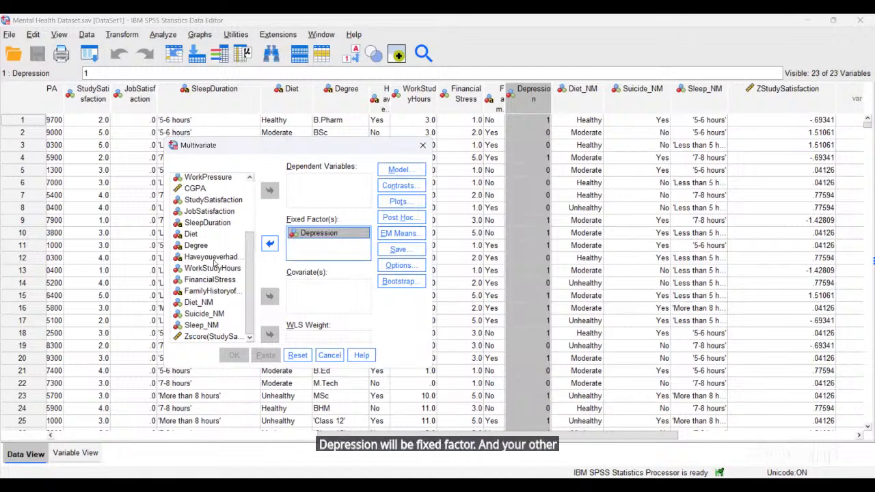
scroll(214, 270, up, 3)
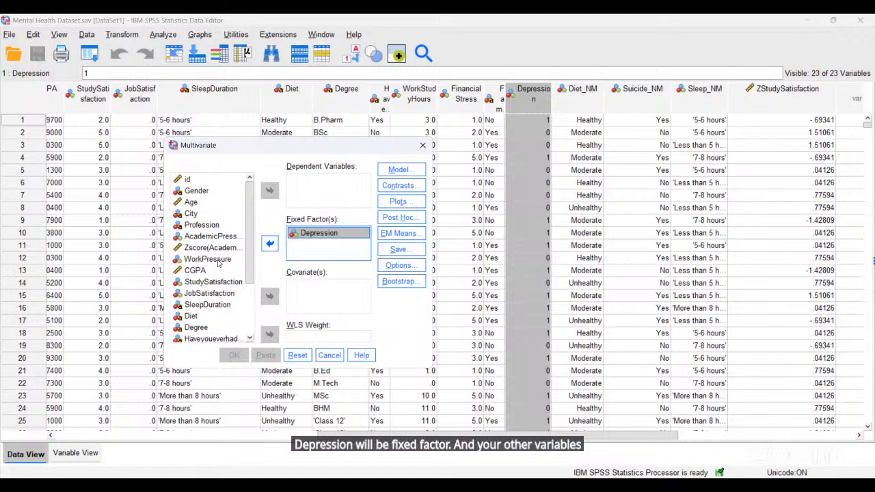
- Put AcademicPressure into Covariate(s) by mistake, then remove it again
click(208, 236)
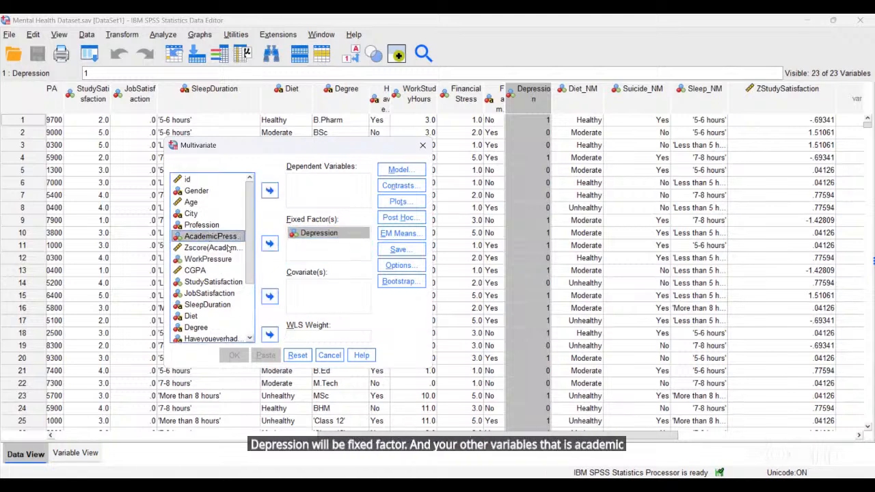
click(270, 297)
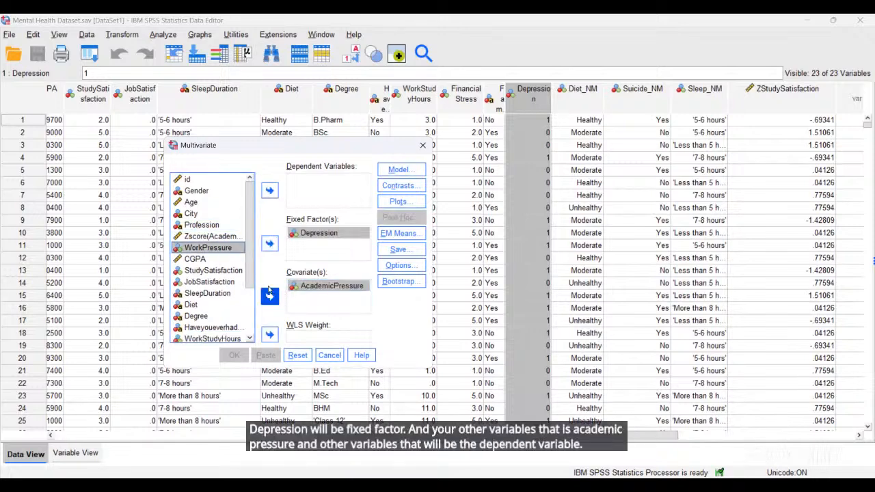
click(287, 284)
click(270, 296)
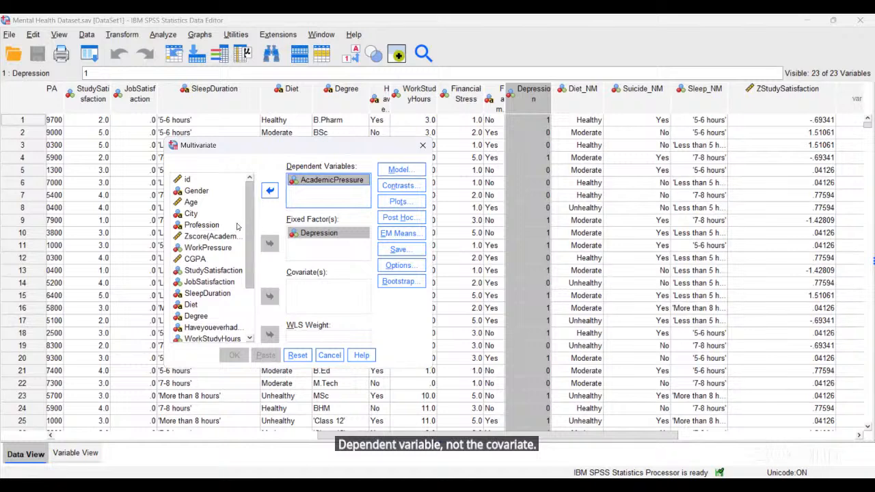
scroll(220, 273, down, 1)
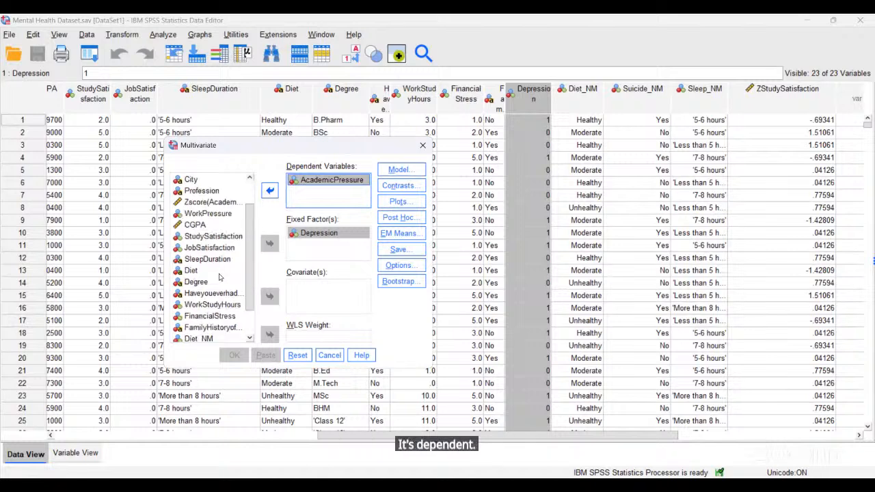
scroll(220, 274, down, 1)
scroll(220, 276, up, 1)
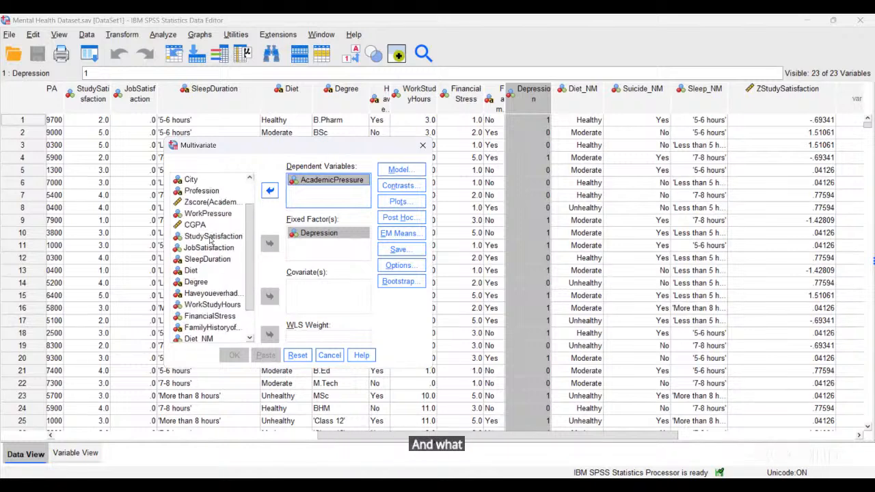
scroll(220, 277, up, 1)
- Add WorkPressure and JobSatisfaction as dependent variables
click(208, 247)
click(270, 191)
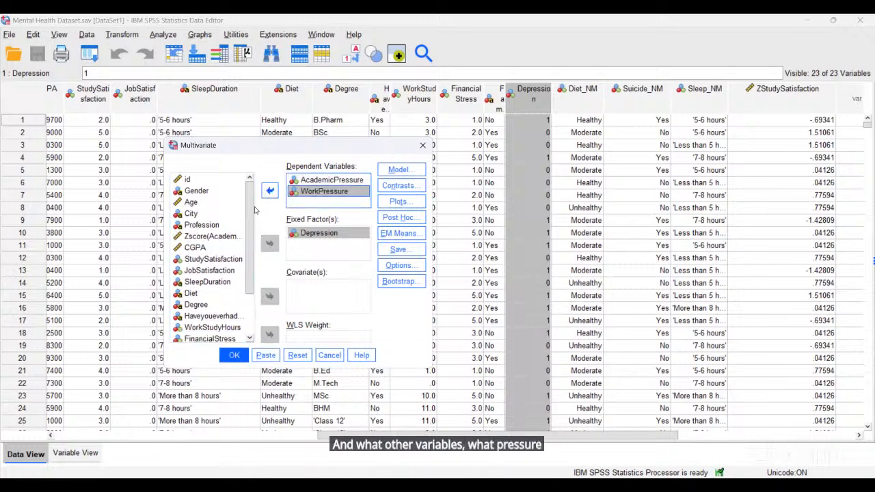
click(216, 270)
click(270, 191)
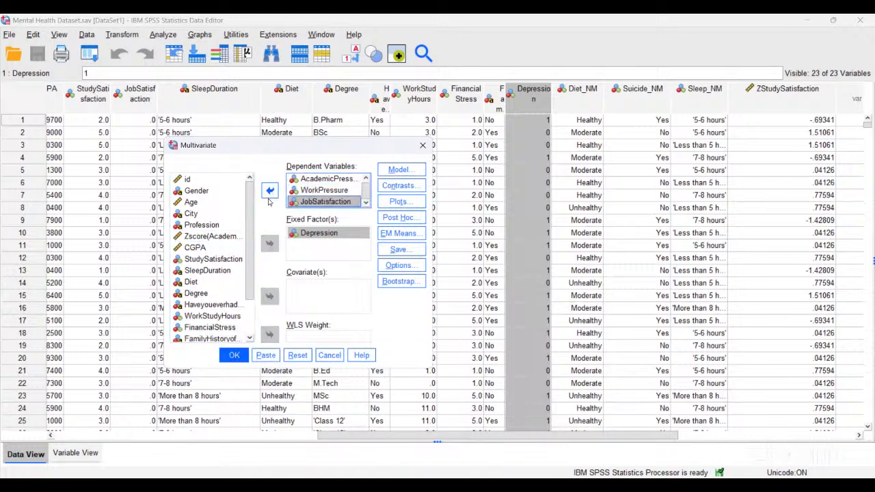
- Add StudySatisfaction as a dependent variable after SleepDuration is rejected as a string, and run
scroll(213, 284, down, 1)
scroll(224, 310, down, 1)
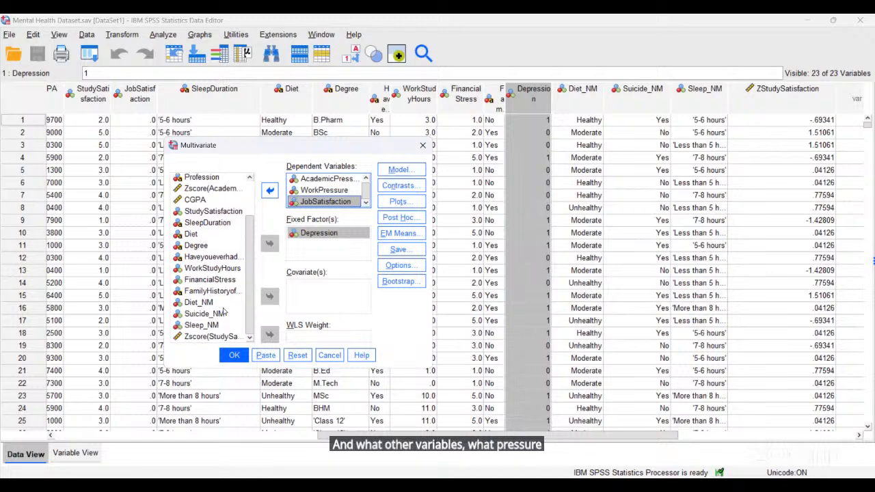
click(216, 216)
click(208, 223)
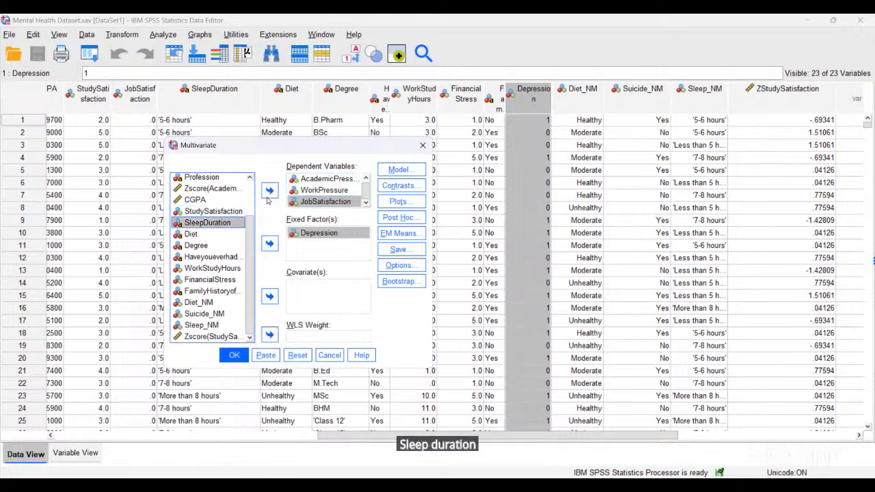
click(270, 191)
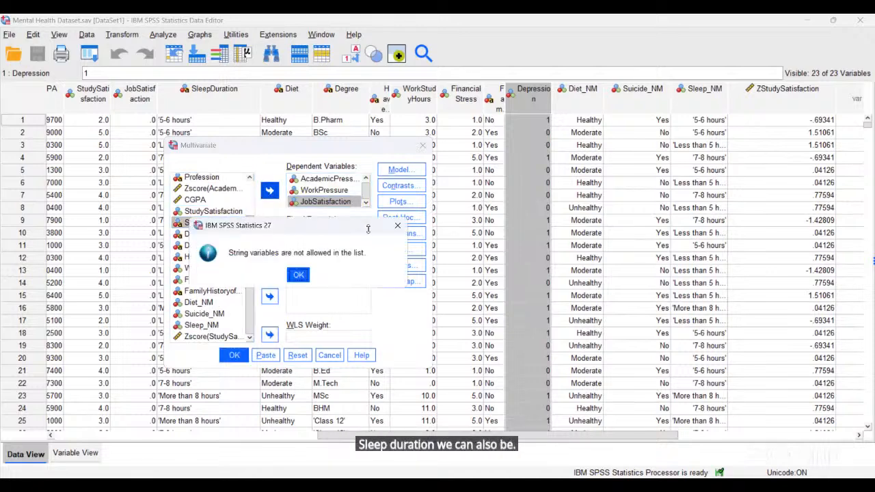
click(397, 225)
scroll(212, 230, up, 2)
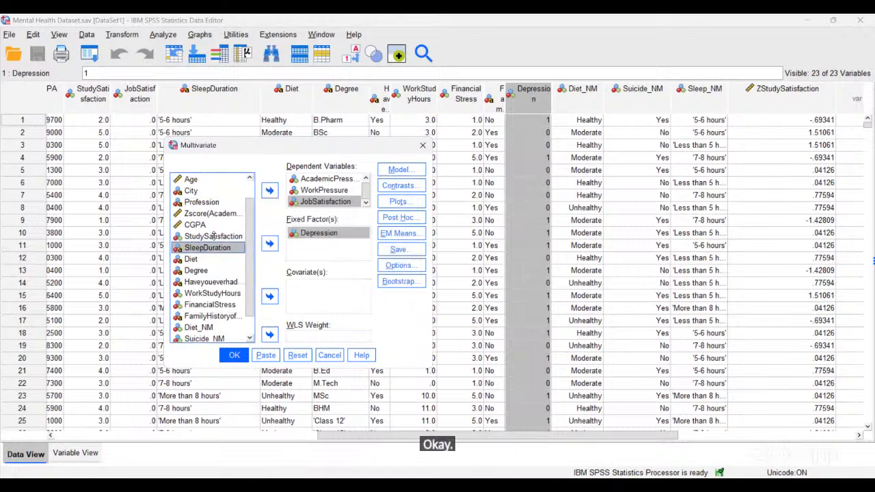
click(210, 236)
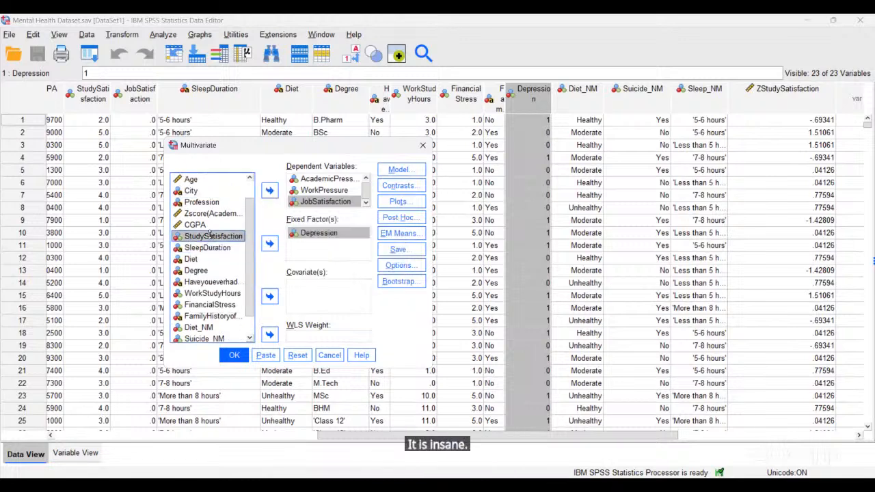
click(269, 191)
scroll(328, 192, up, 1)
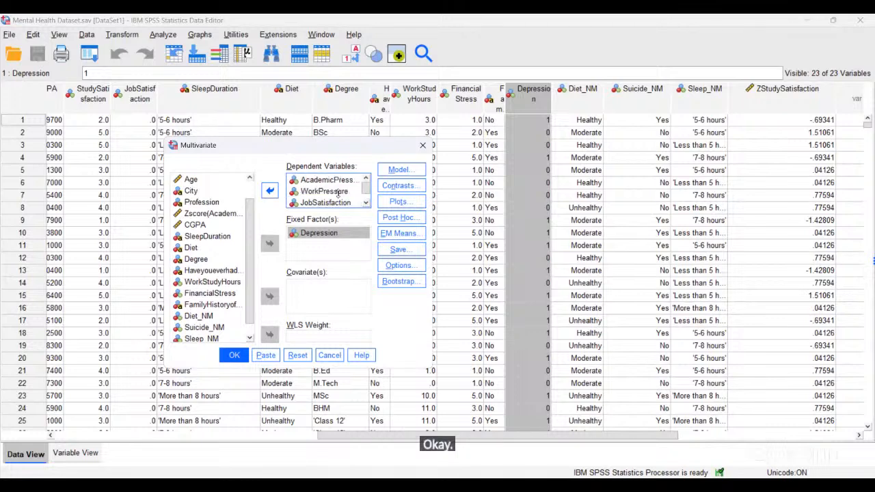
scroll(338, 194, down, 1)
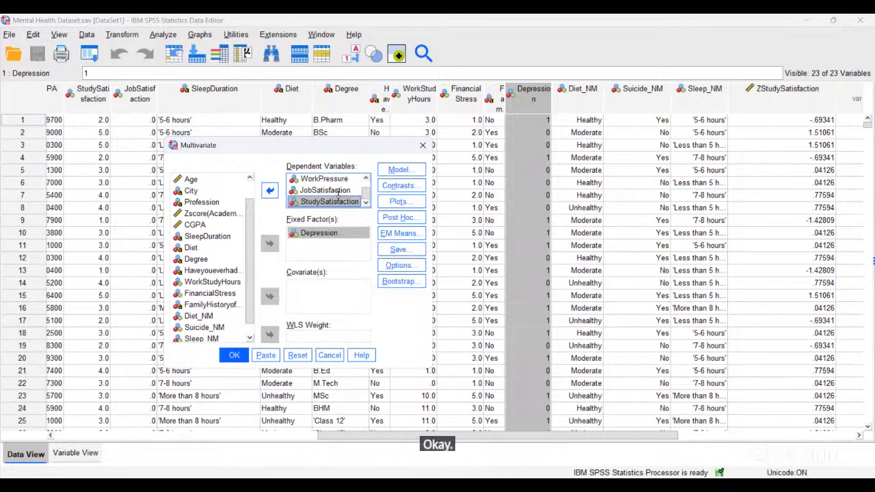
click(223, 354)
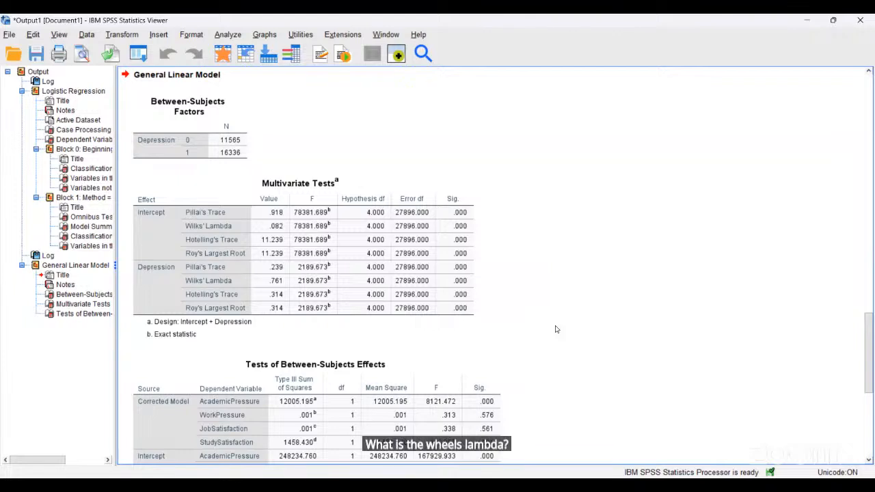
- Scroll past Multivariate Tests to show the full Tests of Between-Subjects Effects table
click(364, 247)
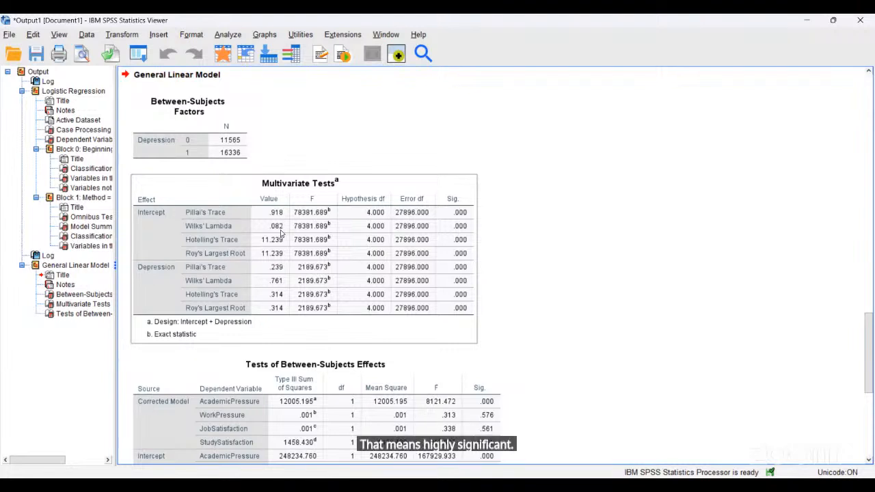
click(509, 264)
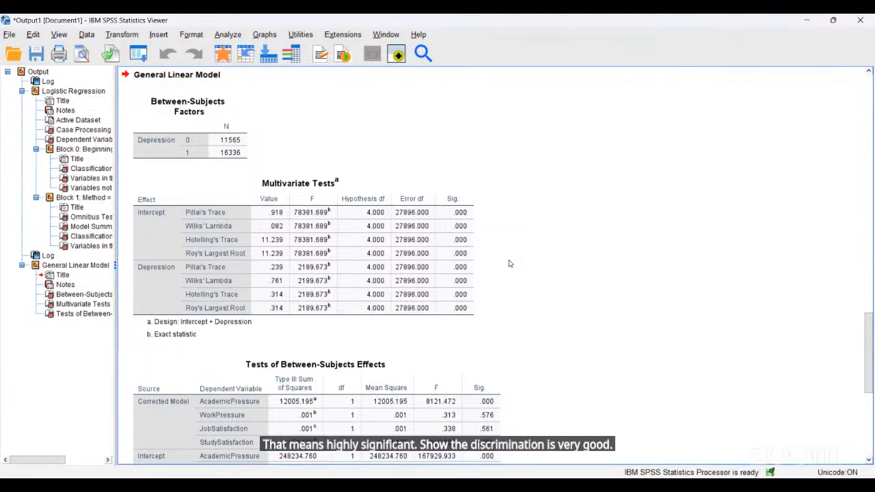
scroll(509, 264, down, 2)
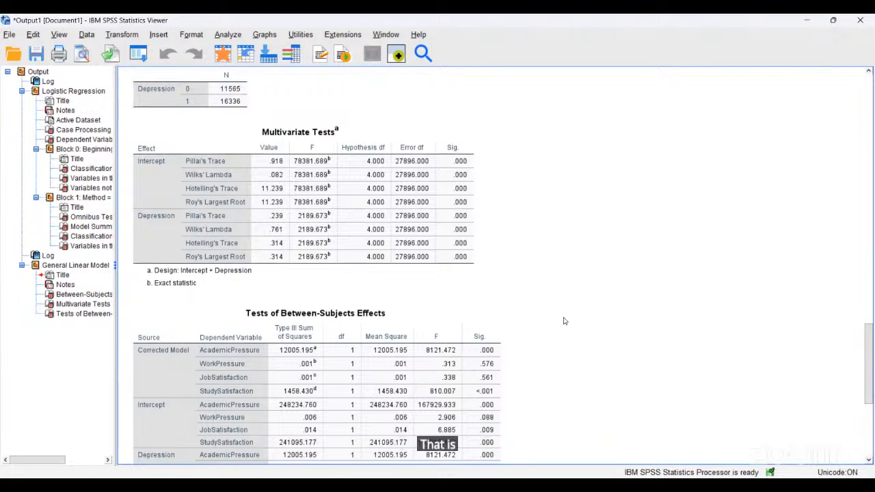
scroll(564, 322, down, 2)
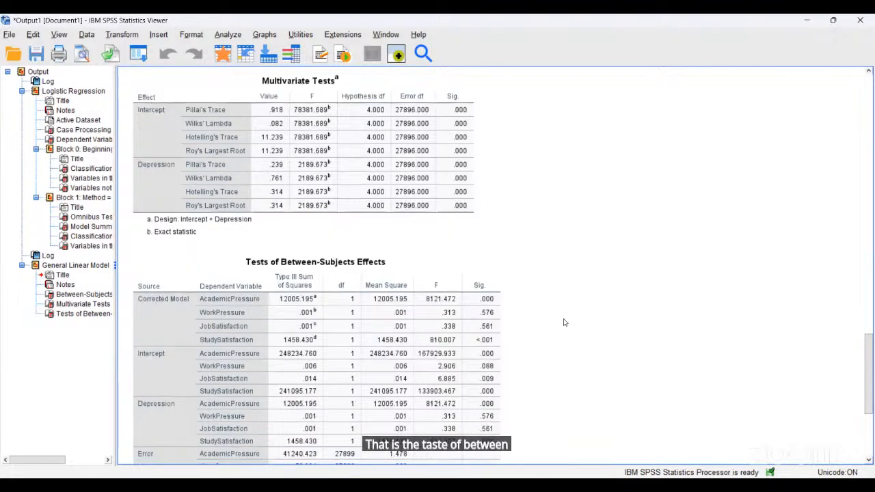
scroll(564, 322, down, 6)
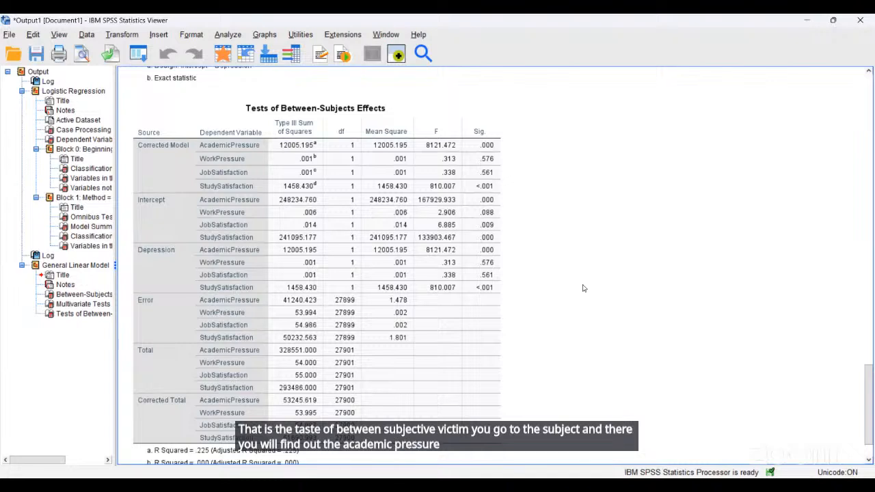
click(397, 305)
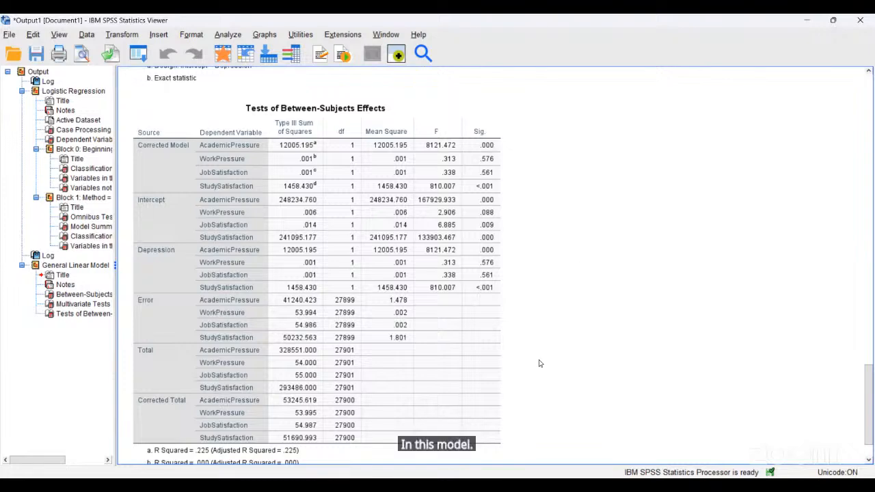
scroll(539, 363, down, 3)
scroll(539, 363, up, 6)
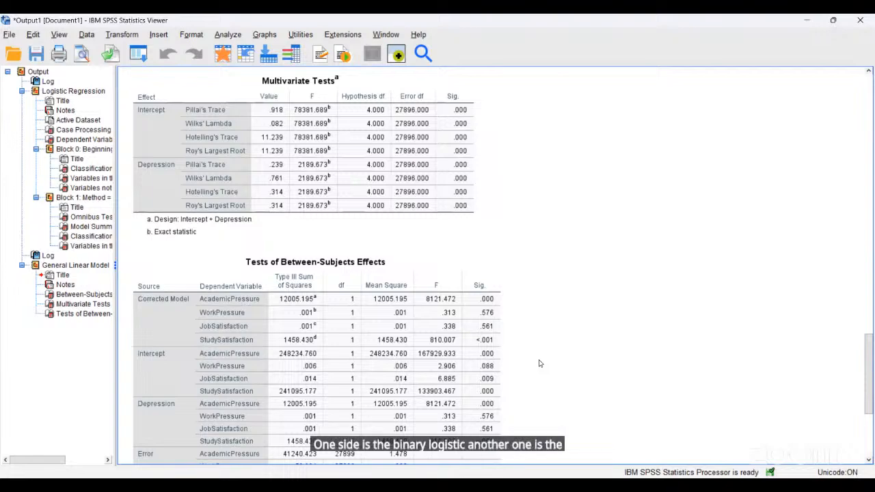
scroll(539, 363, down, 3)
scroll(539, 363, down, 2)
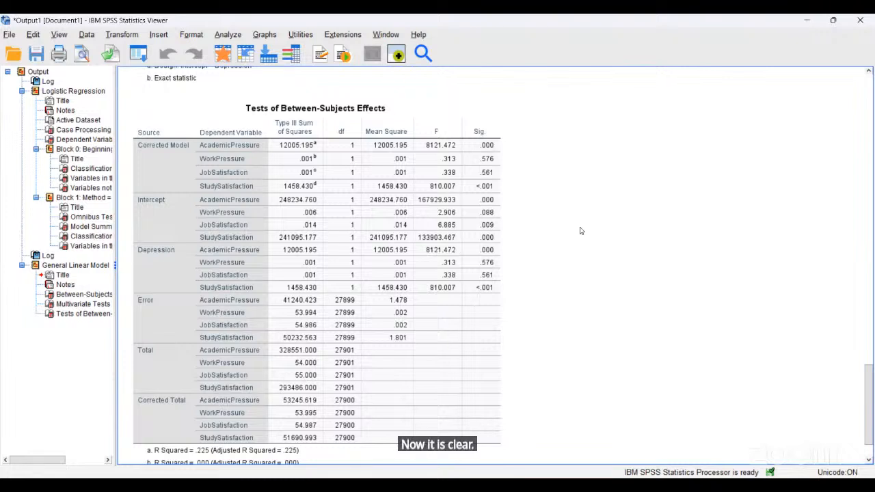
click(503, 294)
scroll(502, 293, down, 2)
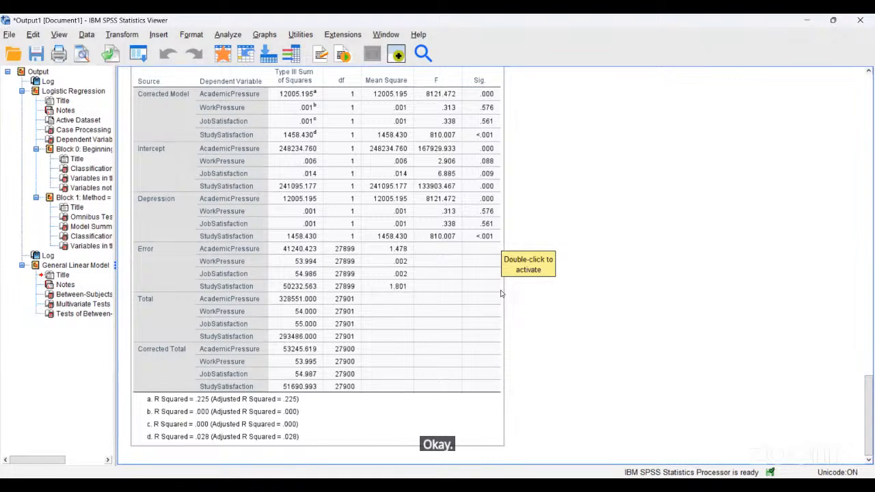
- Scroll up through the Logistic Regression output, then back down to the General Linear Model results
scroll(501, 294, up, 10)
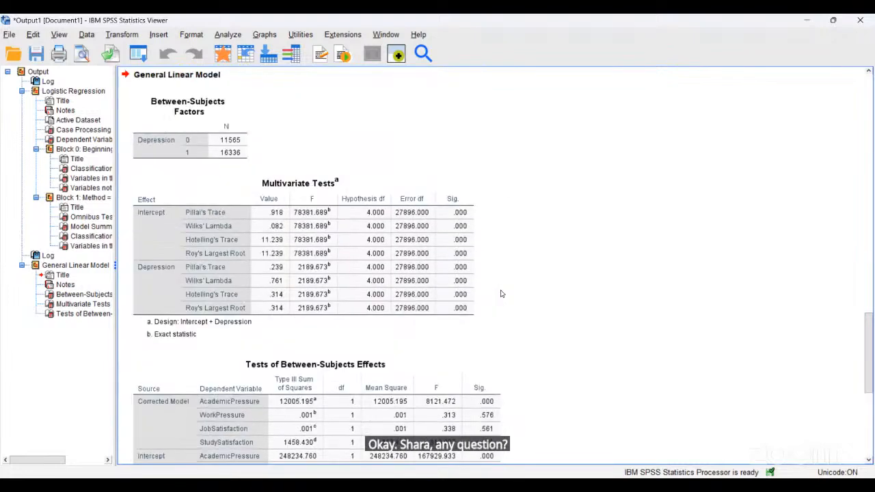
scroll(501, 294, up, 20)
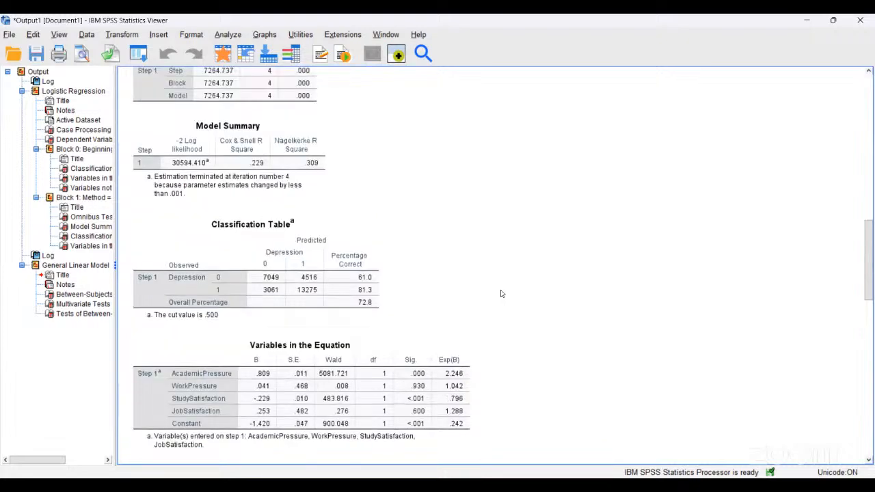
scroll(501, 293, up, 5)
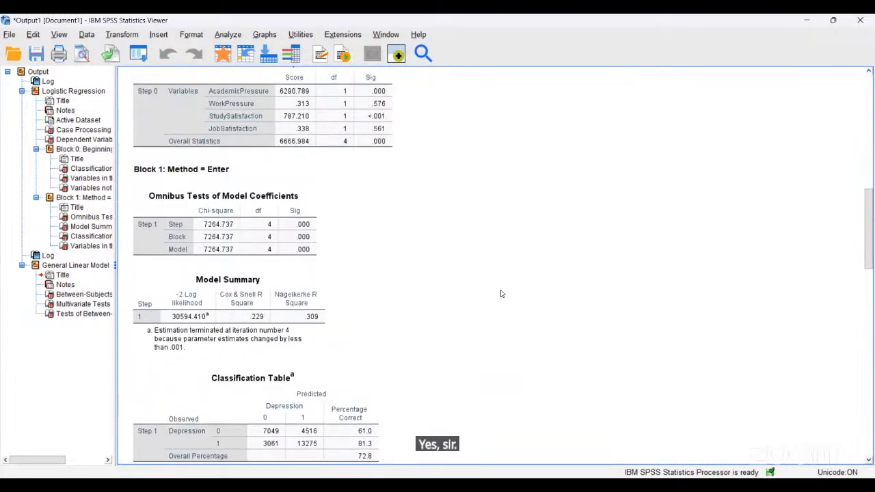
scroll(500, 293, up, 2)
scroll(500, 294, down, 17)
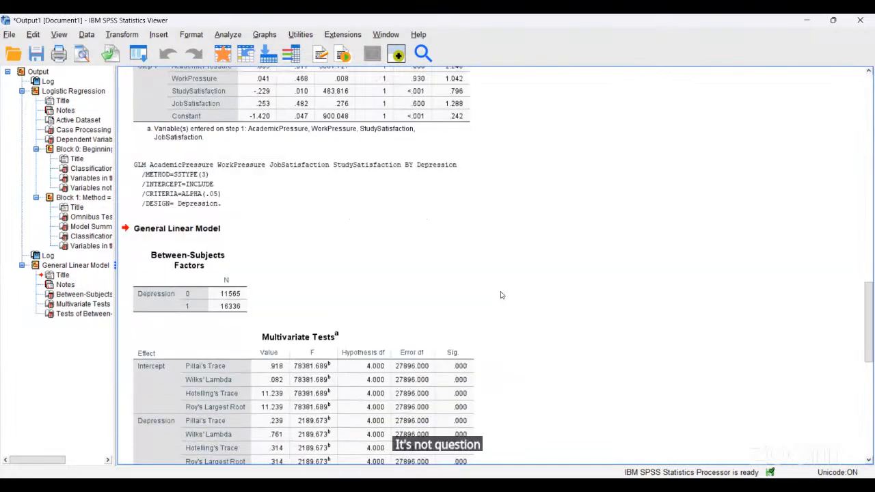
scroll(500, 295, down, 4)
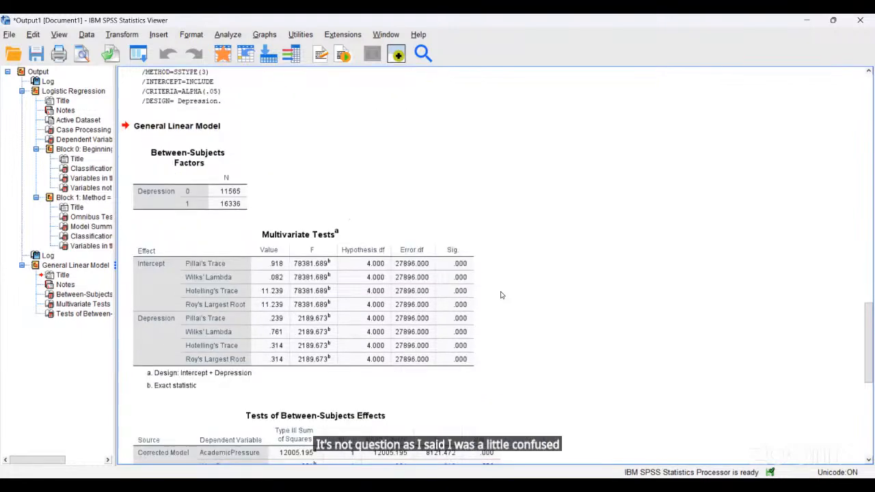
scroll(500, 295, down, 2)
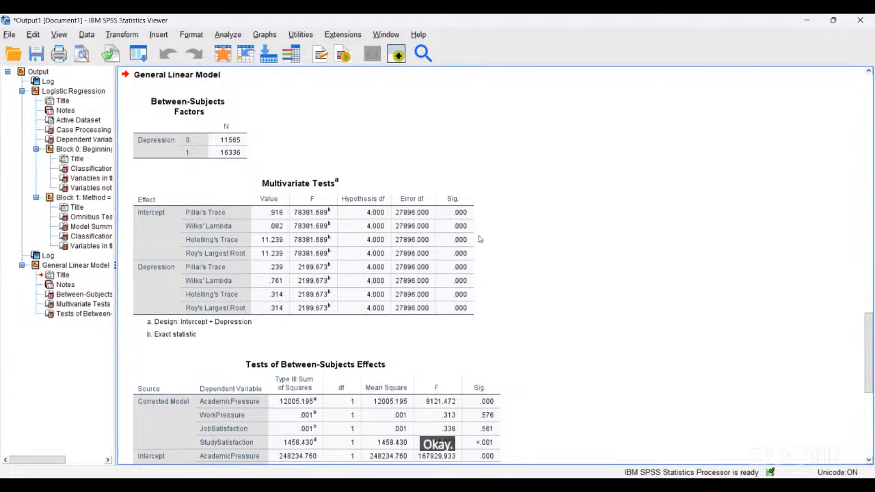
- Select the General Linear Model output and scroll to the Tests of Between-Subjects Effects, showing AcademicPressure Error SS 41240.423 with 27899 df
click(577, 86)
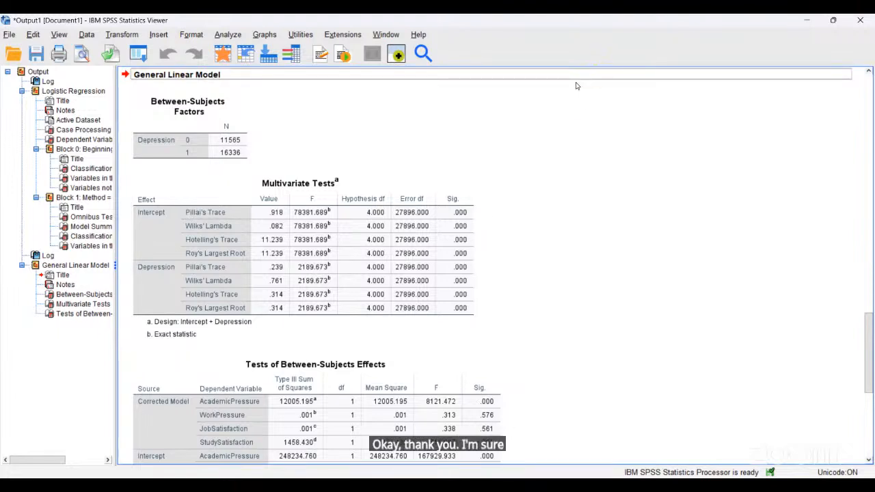
scroll(547, 172, down, 2)
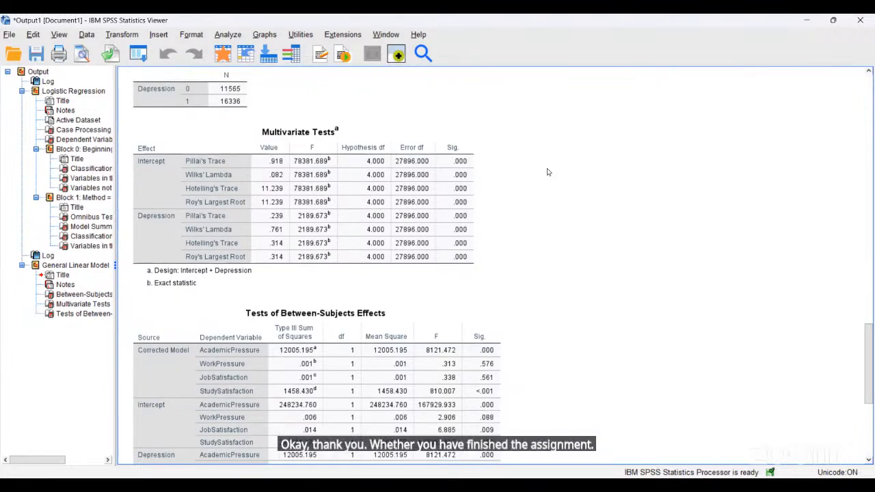
scroll(547, 172, down, 1)
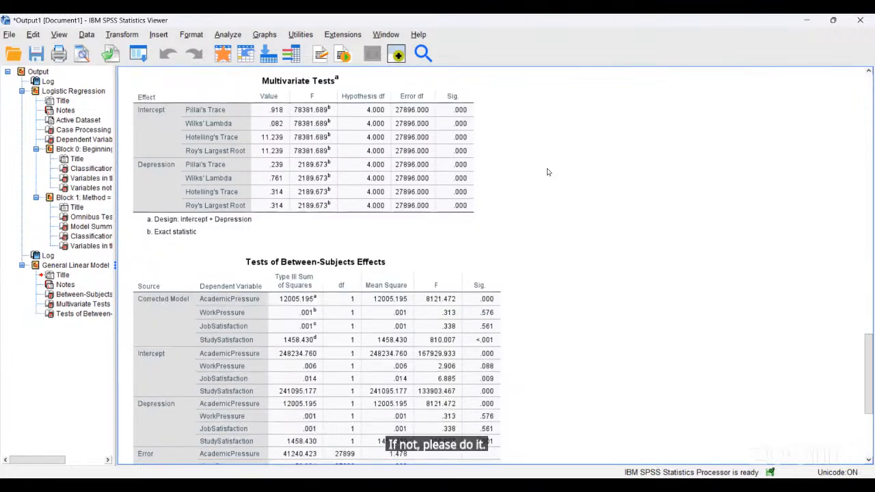
scroll(547, 173, down, 2)
scroll(547, 173, up, 3)
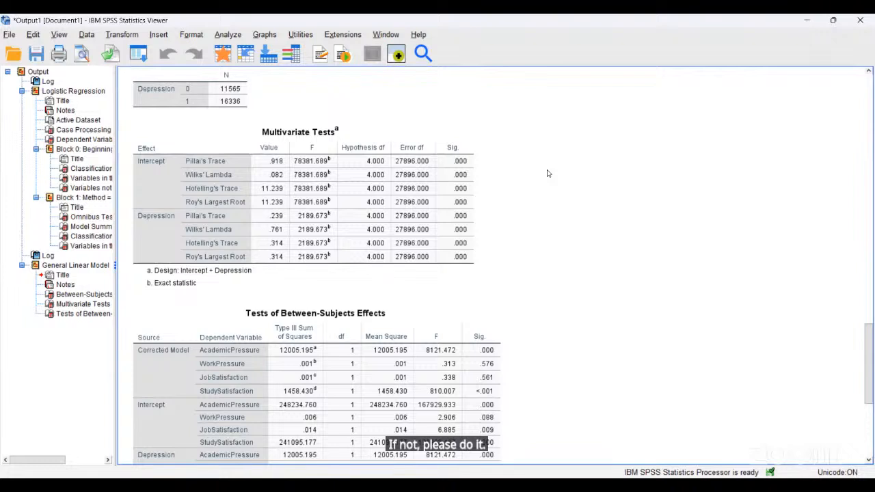
scroll(547, 173, down, 2)
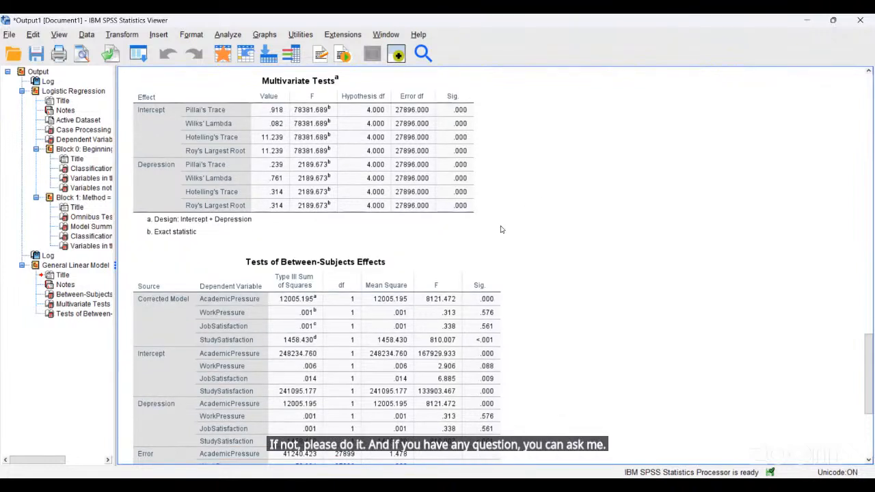
scroll(622, 276, down, 4)
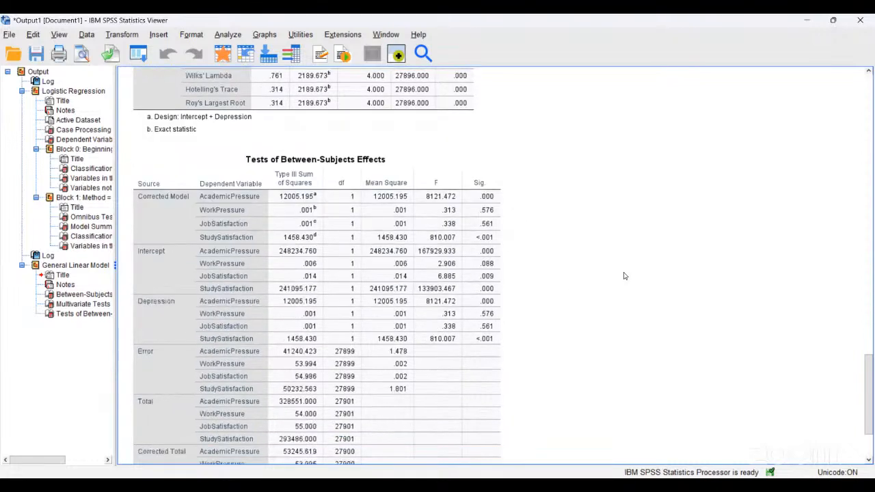